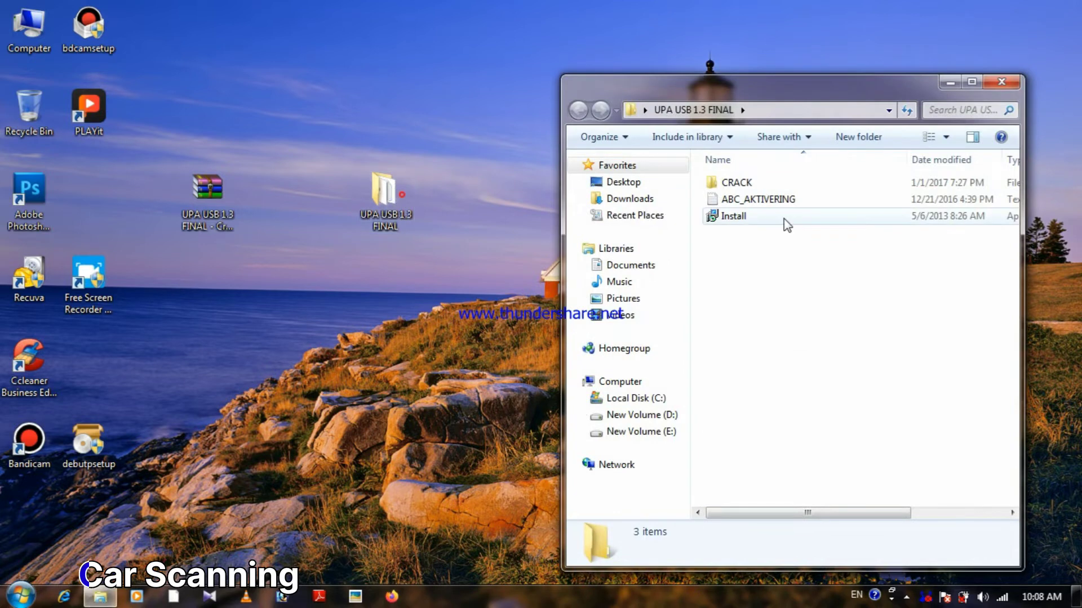
Run the Install application from the UPA USB 1.3 FINAL folder and accept its license agreement.
{"action": "left_click", "coordinate": [800, 221]}
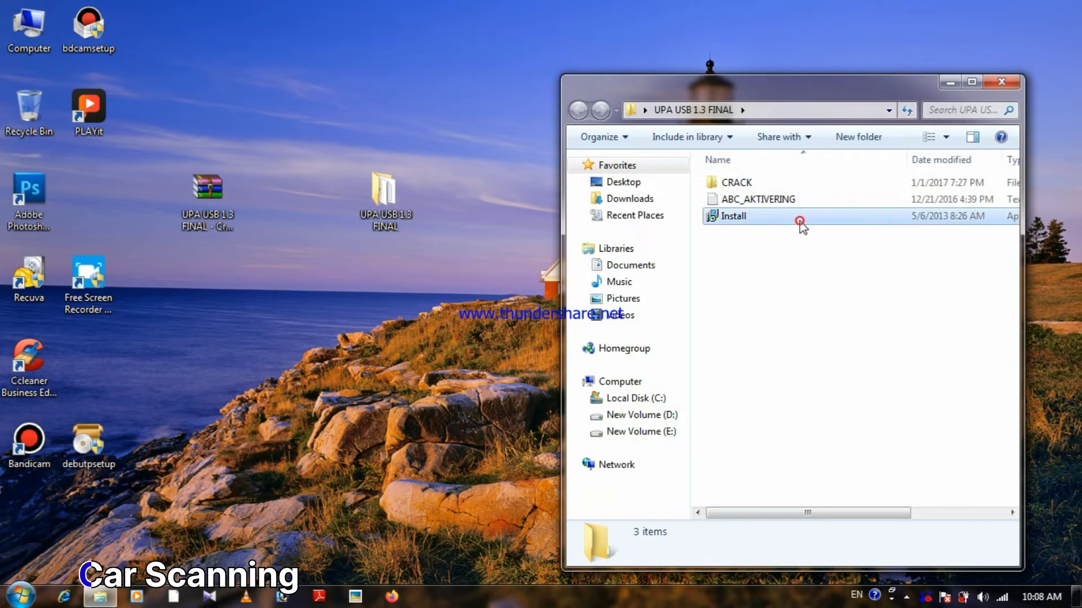
{"action": "double_click", "coordinate": [800, 221]}
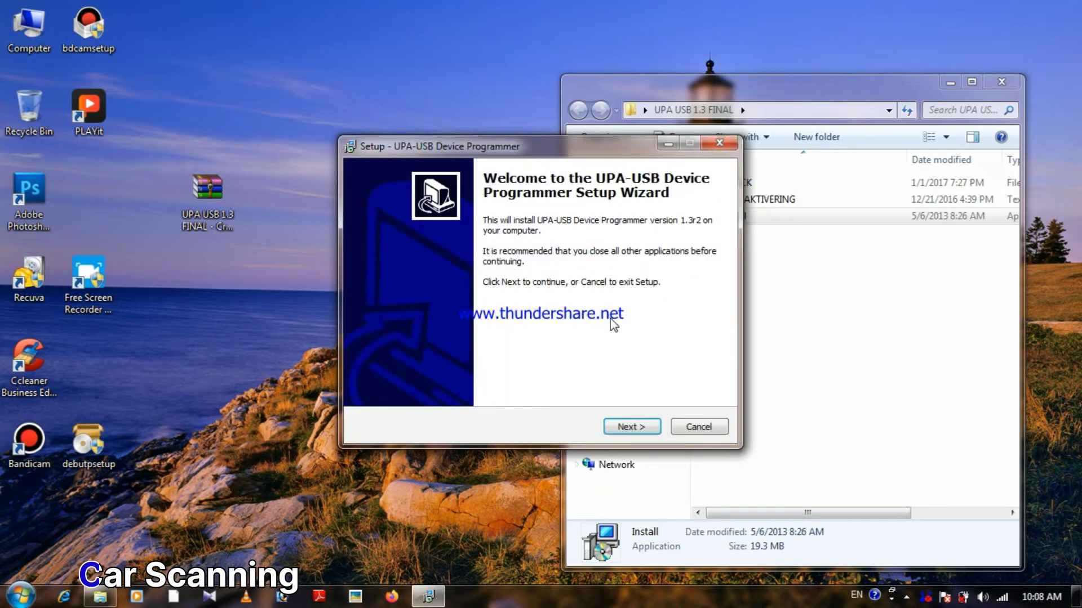
{"action": "left_click", "coordinate": [640, 426]}
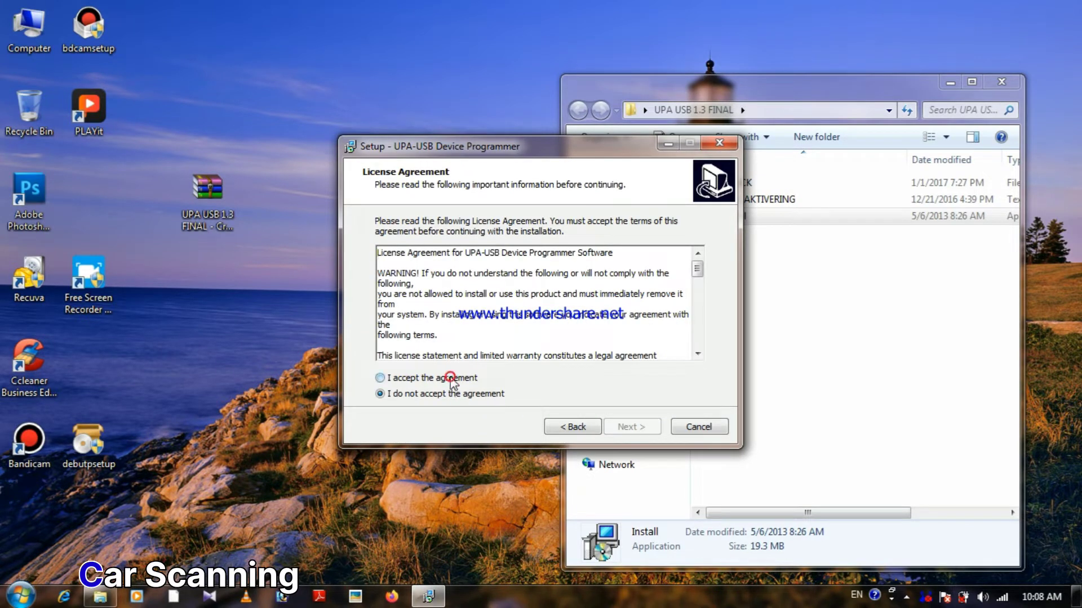
{"action": "left_click", "coordinate": [451, 378]}
{"action": "left_click", "coordinate": [622, 428]}
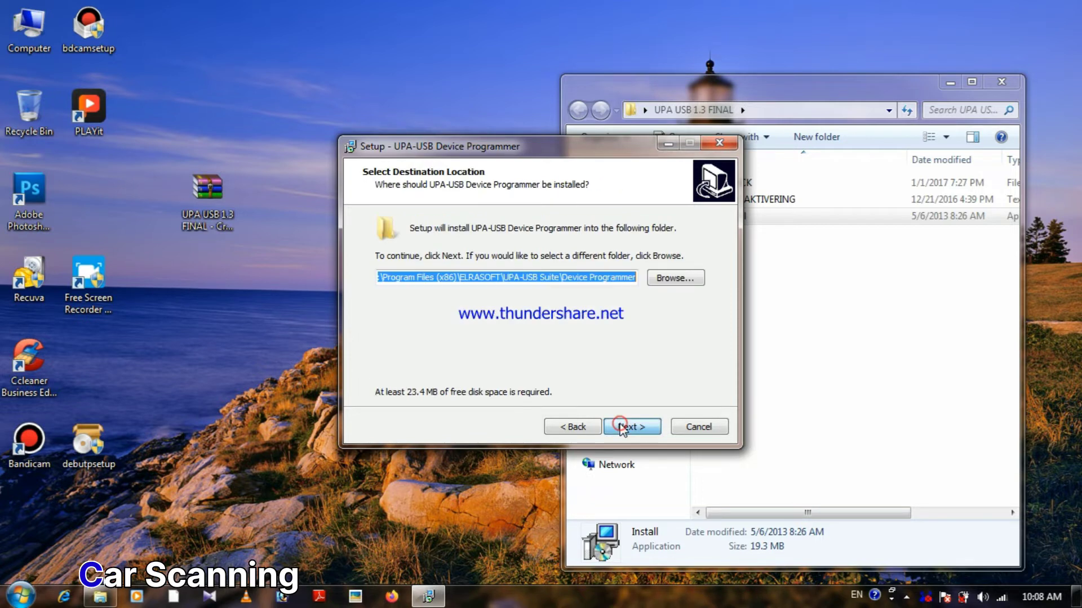
Install UPA-USB Device Programmer with the default destination and Start Menu folder, and finish the setup wizard.
{"action": "left_click", "coordinate": [622, 428]}
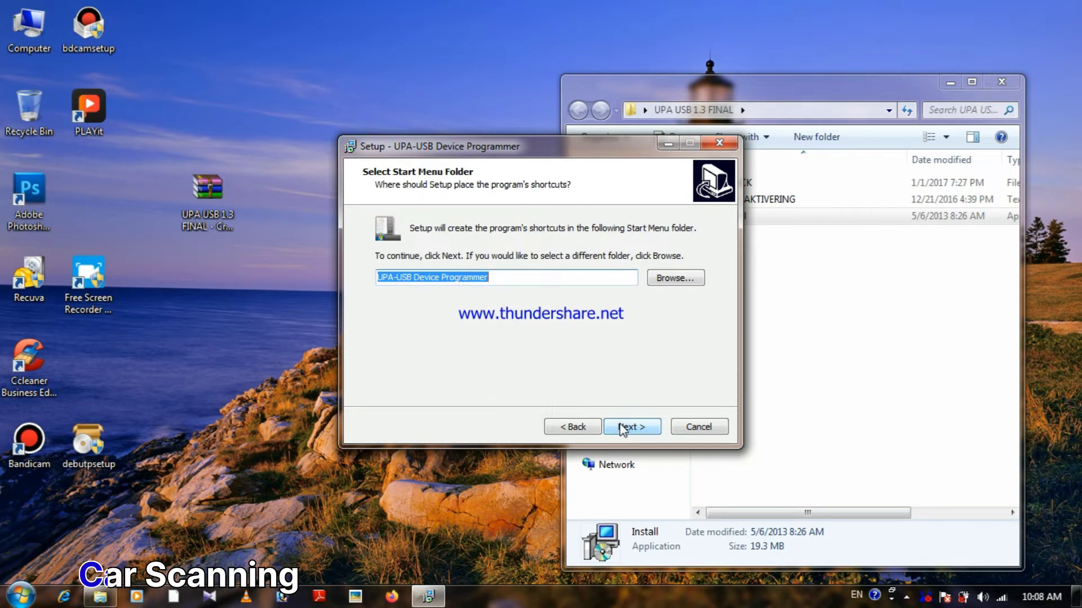
{"action": "left_click", "coordinate": [622, 428]}
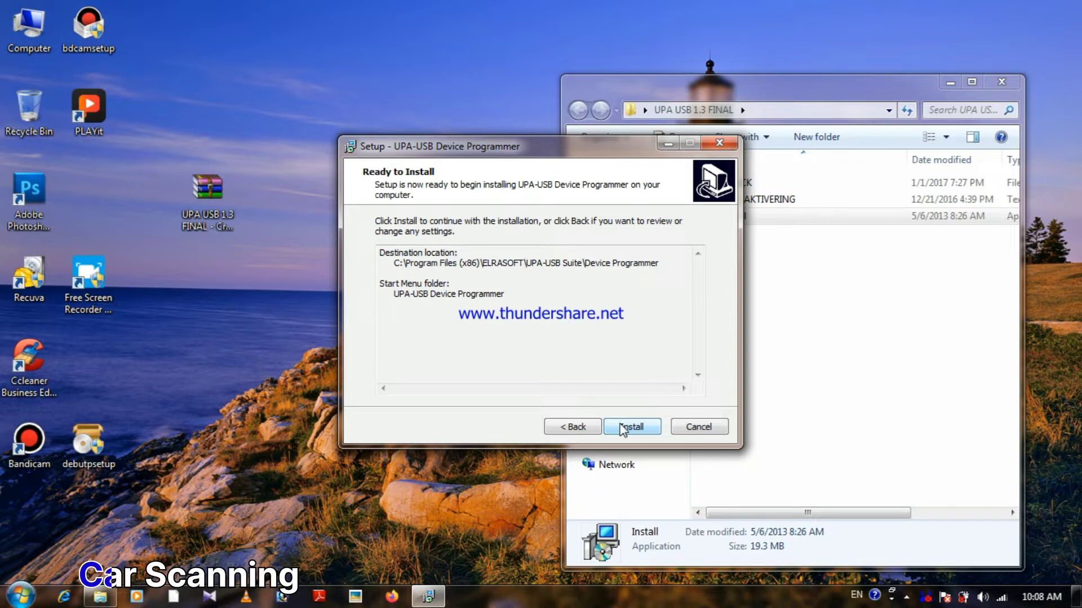
{"action": "left_click", "coordinate": [622, 429]}
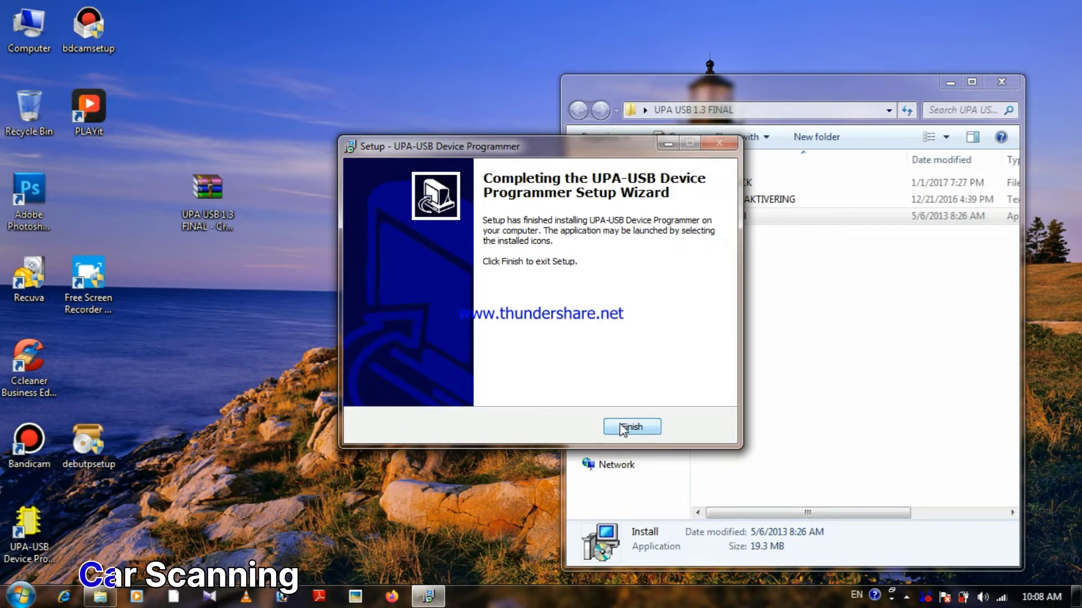
{"action": "left_click", "coordinate": [622, 428]}
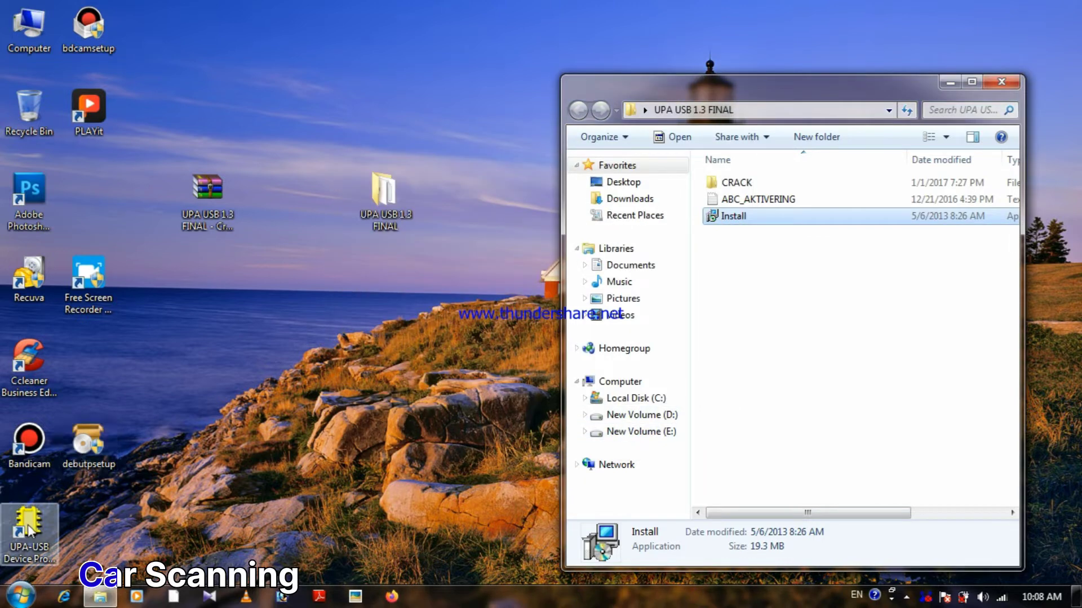
Launch the UPA-USB Device Programmer from the desktop and dismiss its error dialog.
{"action": "double_click", "coordinate": [28, 529]}
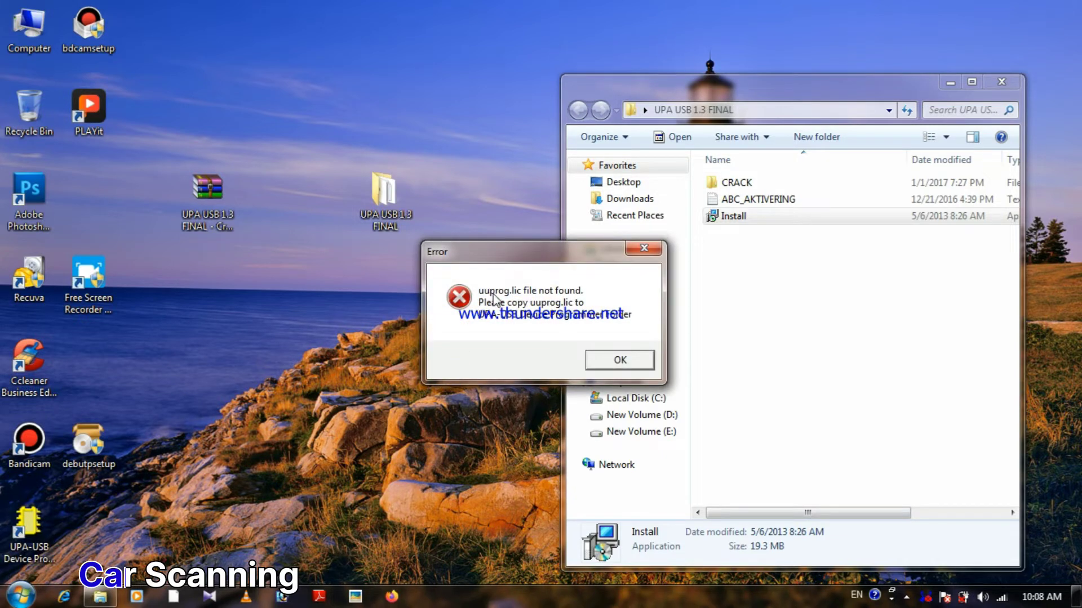
{"action": "left_click", "coordinate": [618, 362]}
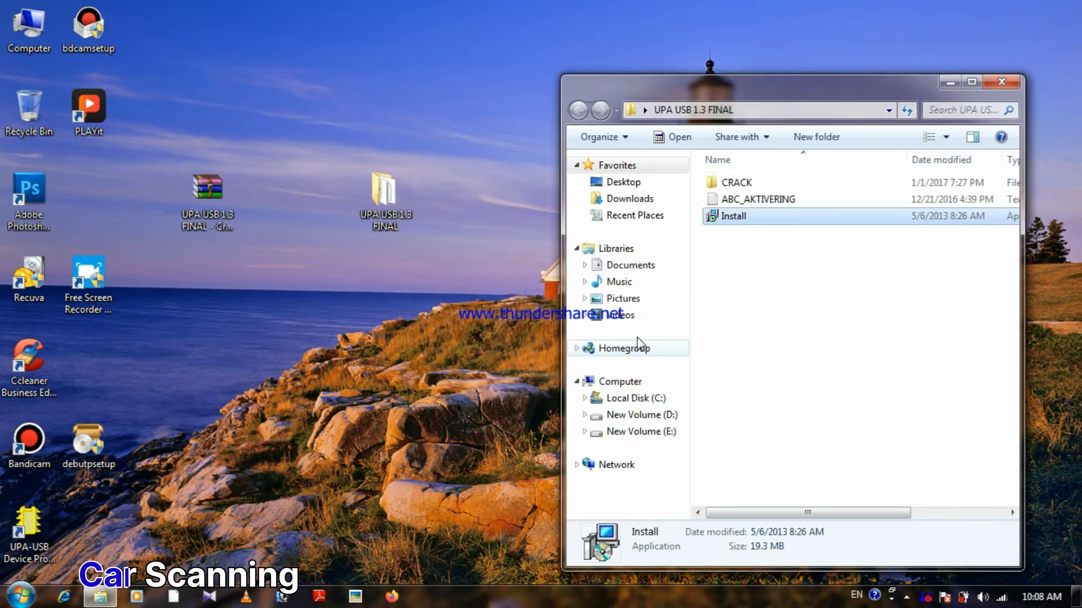
Copy all the files in the CRACK folder: ATT00003, uuprog.dll, uuprog and uuprog.lic.
{"action": "double_click", "coordinate": [772, 188]}
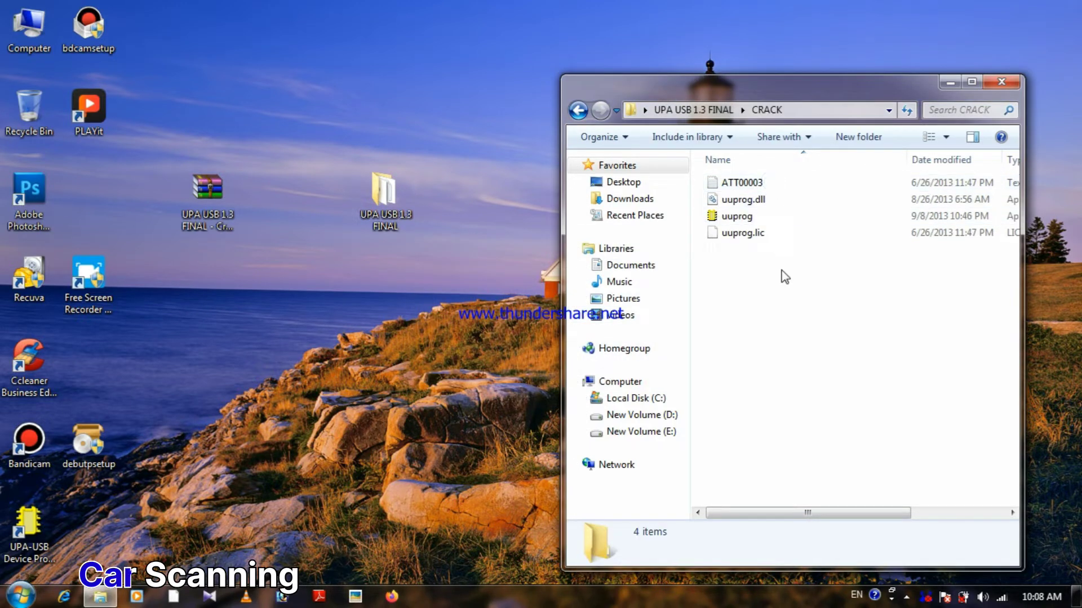
{"action": "left_click_drag", "start_coordinate": [781, 269], "coordinate": [785, 183]}
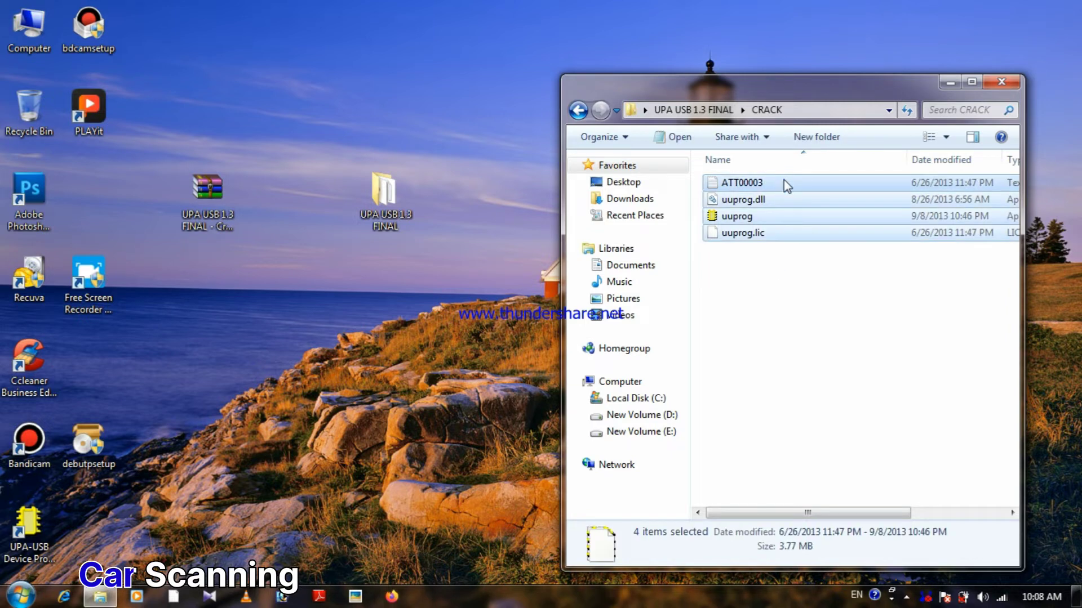
{"action": "right_click", "coordinate": [786, 184]}
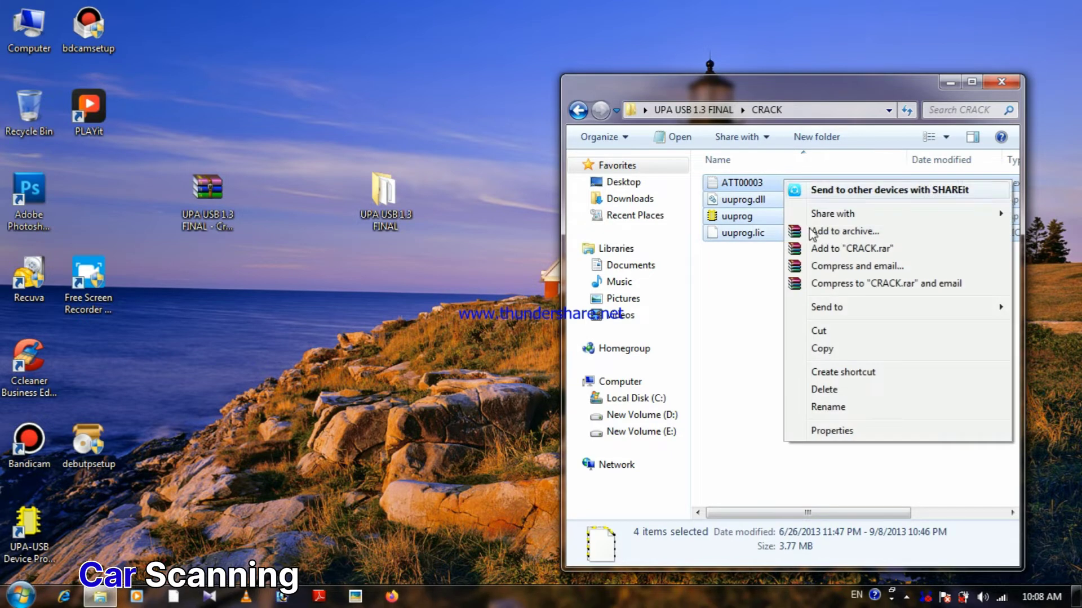
{"action": "left_click", "coordinate": [851, 351]}
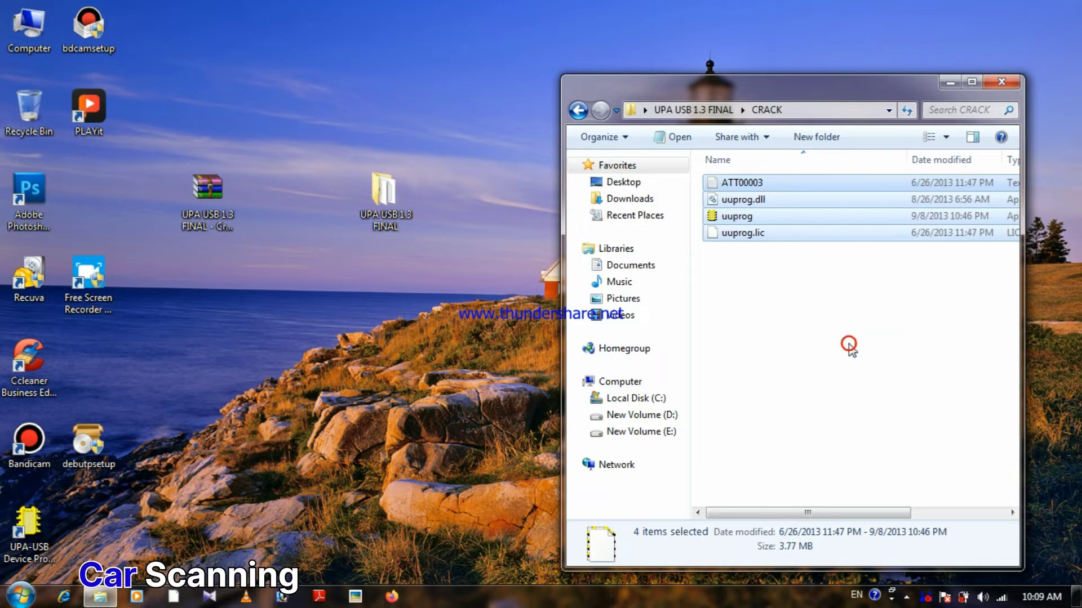
Paste the copied files into the Device Programmer installation folder, replacing uuprog.exe with administrator permission for all items, and close both folder windows.
{"action": "right_click", "coordinate": [29, 528]}
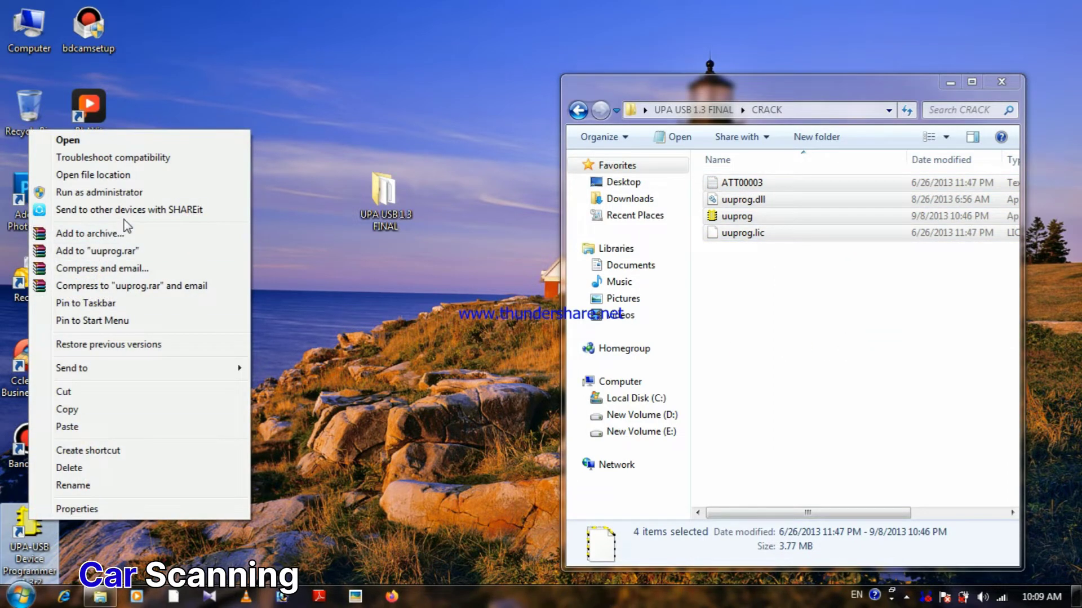
{"action": "left_click", "coordinate": [130, 179]}
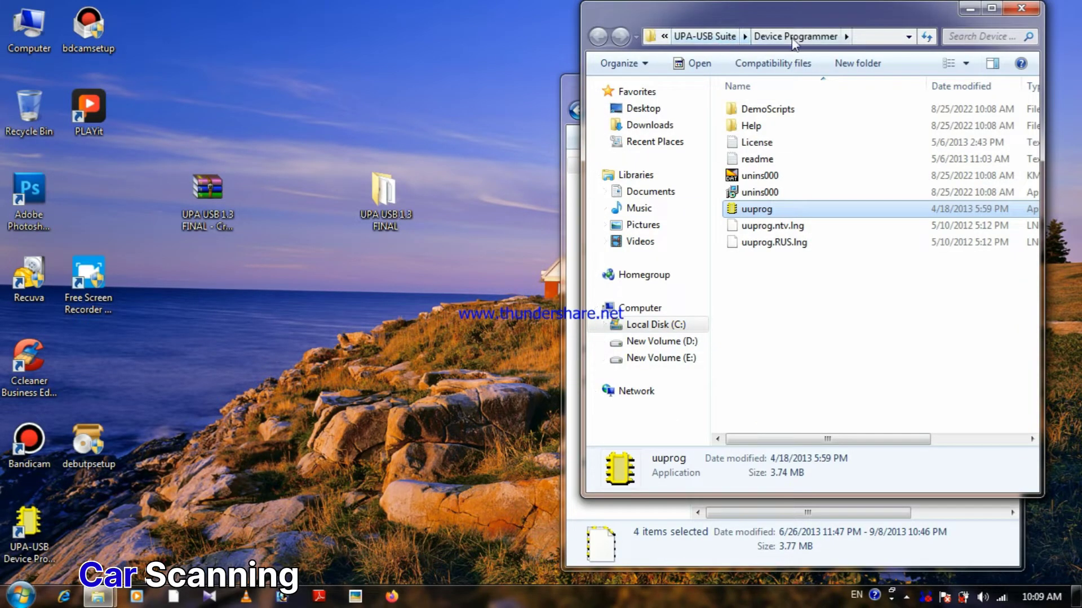
{"action": "right_click", "coordinate": [385, 326]}
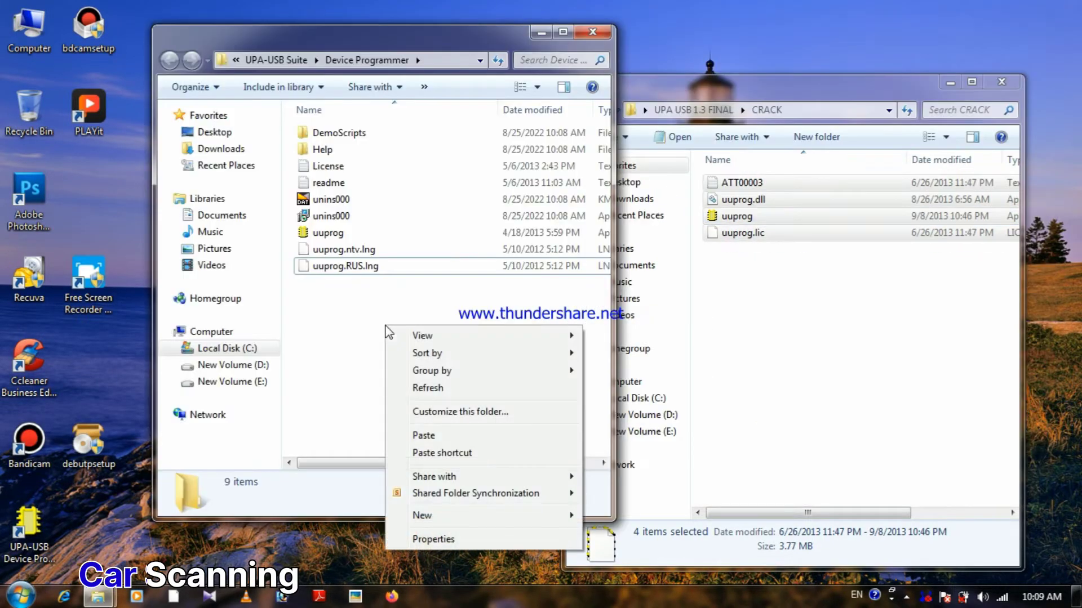
{"action": "left_click", "coordinate": [442, 437]}
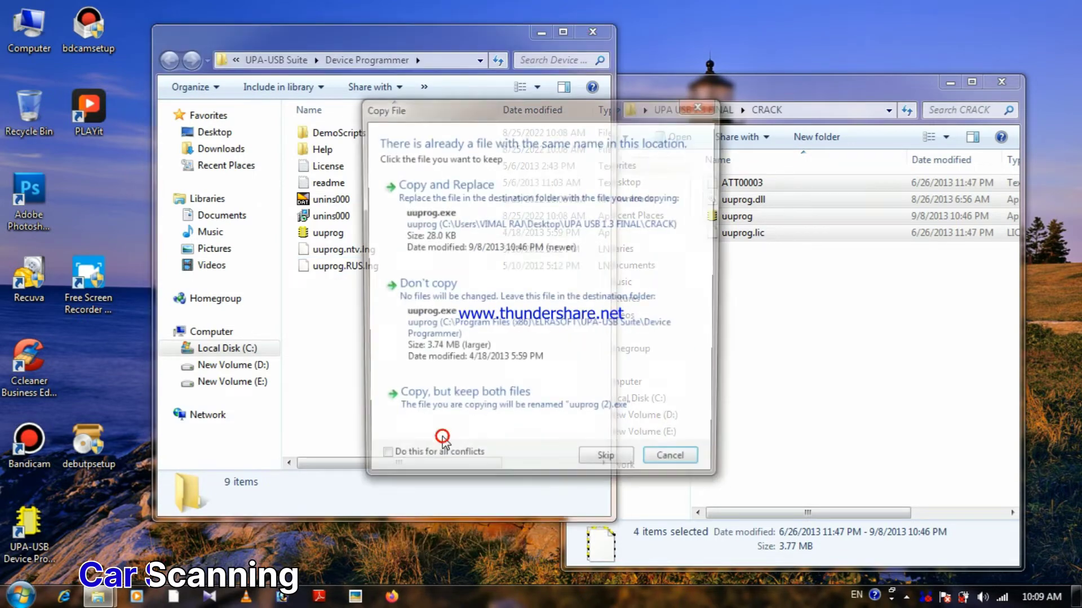
{"action": "left_click", "coordinate": [448, 189]}
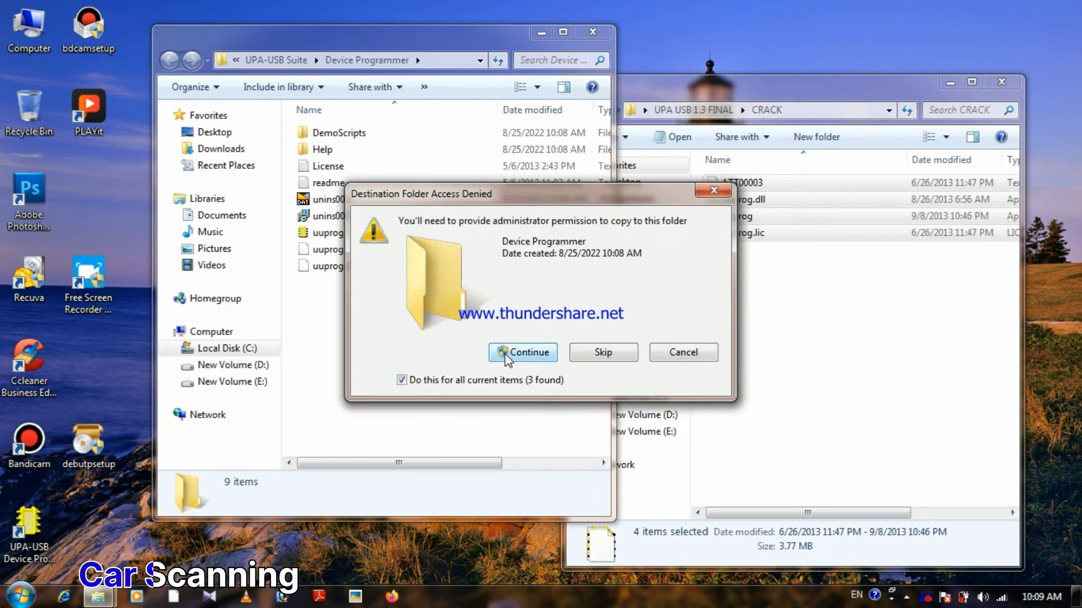
{"action": "left_click", "coordinate": [505, 355]}
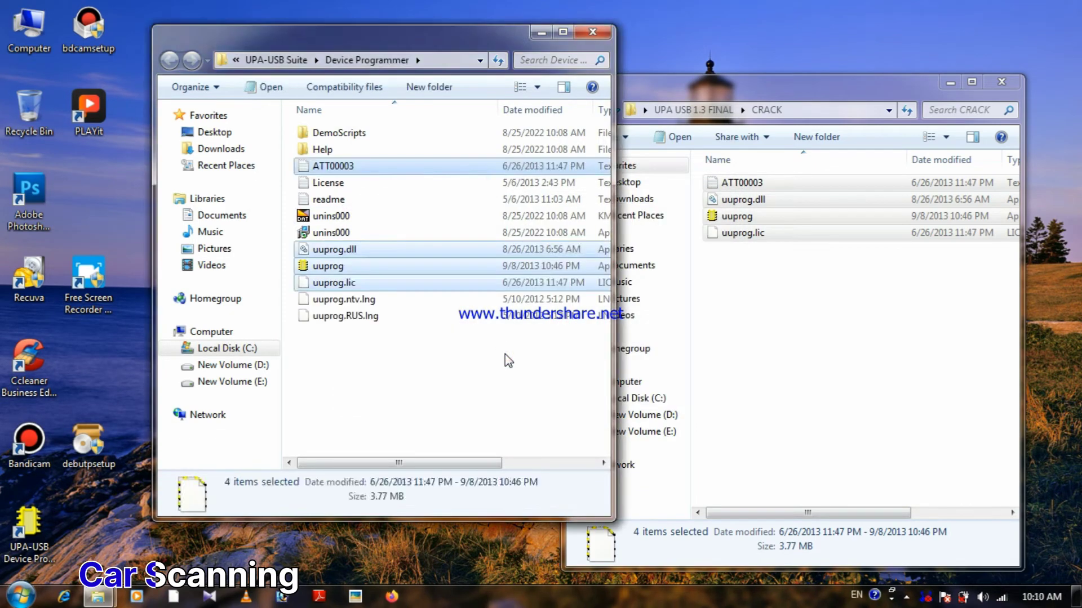
{"action": "left_click", "coordinate": [455, 368]}
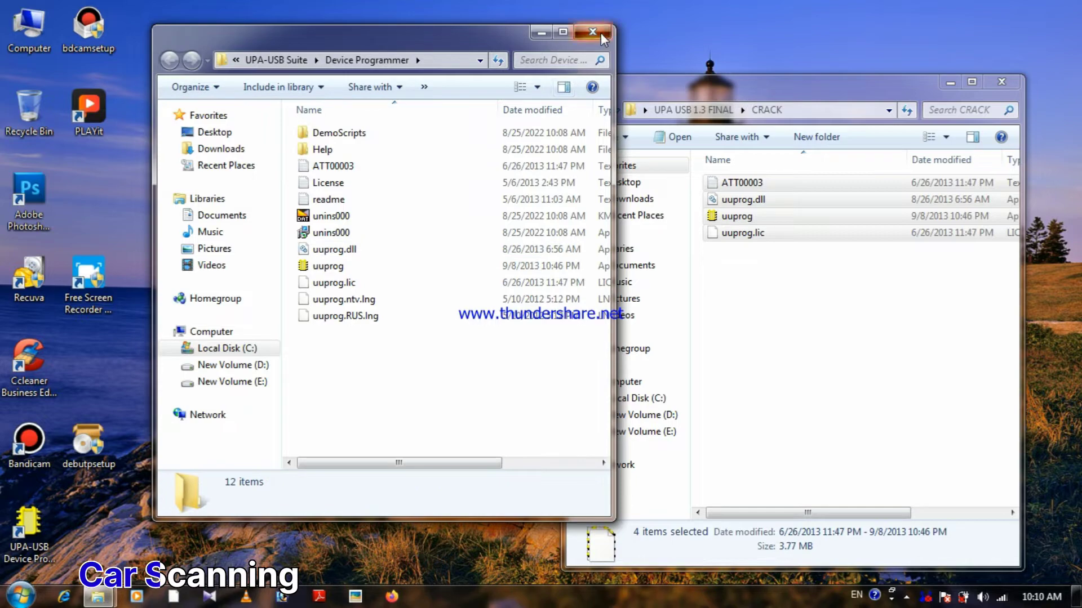
{"action": "left_click", "coordinate": [593, 32]}
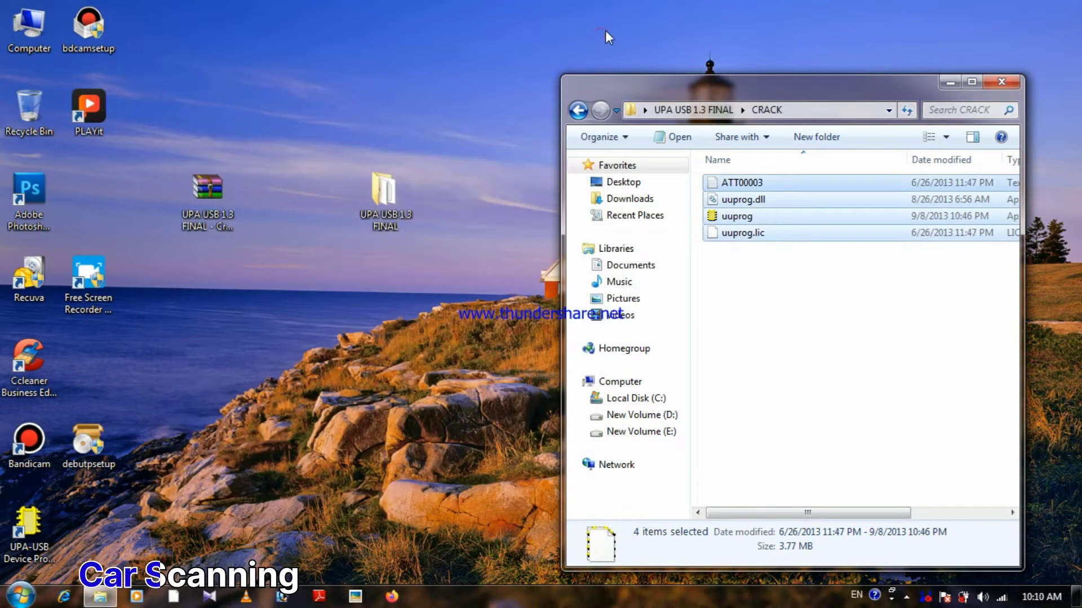
{"action": "left_click", "coordinate": [1015, 82]}
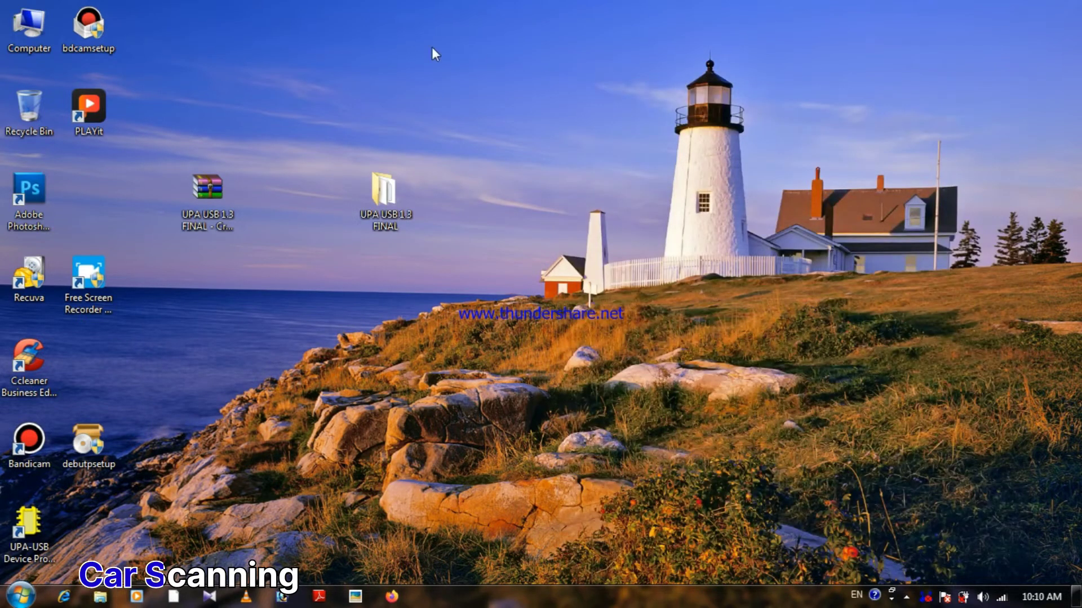
Open Device Manager in Computer Management and expand the Universal Serial Bus controllers category.
{"action": "right_click", "coordinate": [34, 31]}
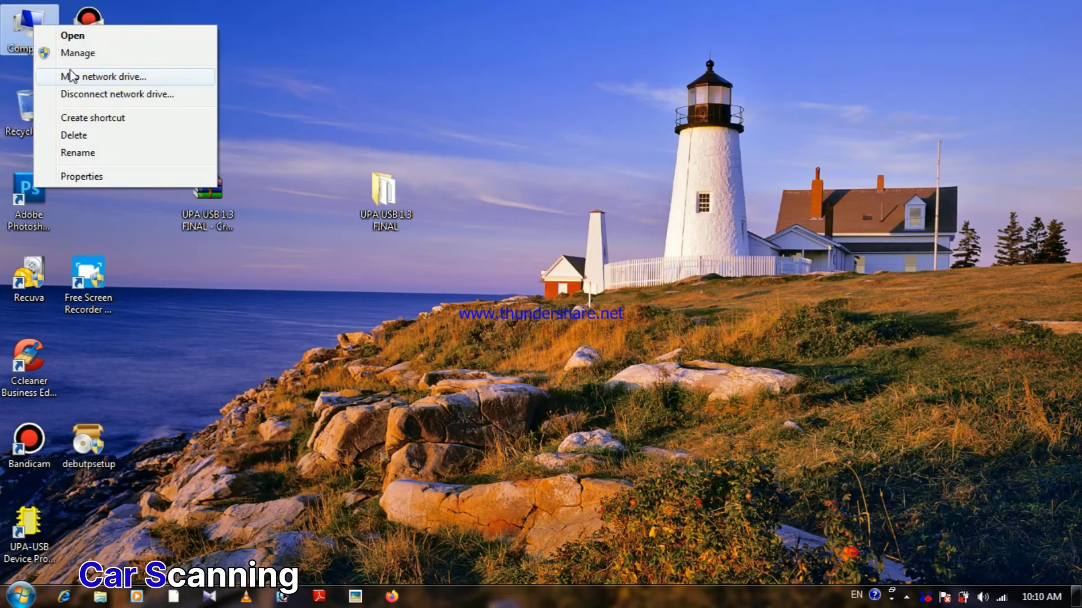
{"action": "left_click", "coordinate": [85, 55]}
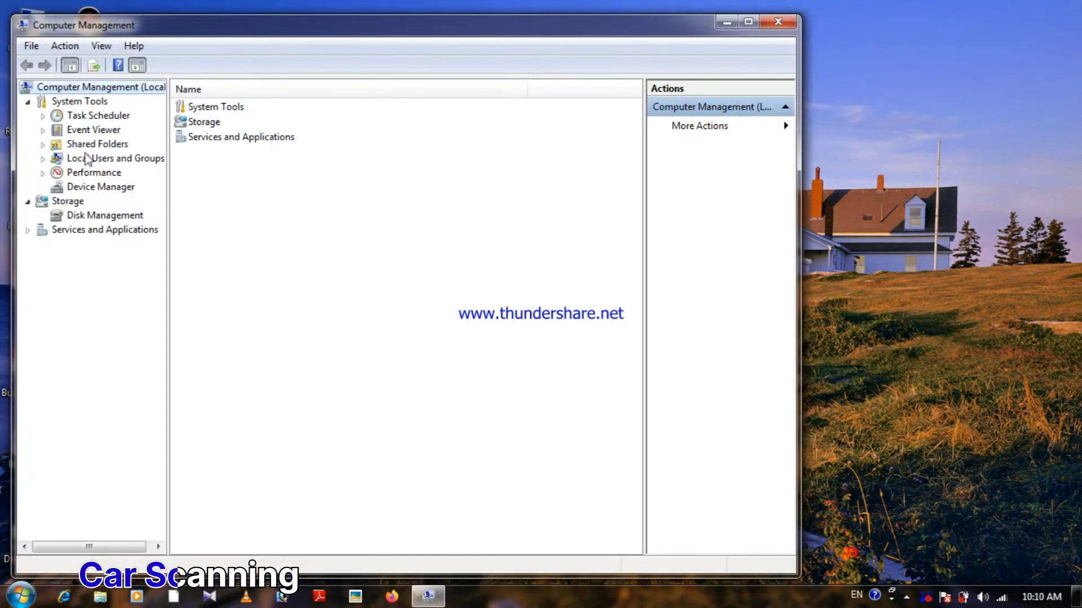
{"action": "left_click", "coordinate": [91, 186]}
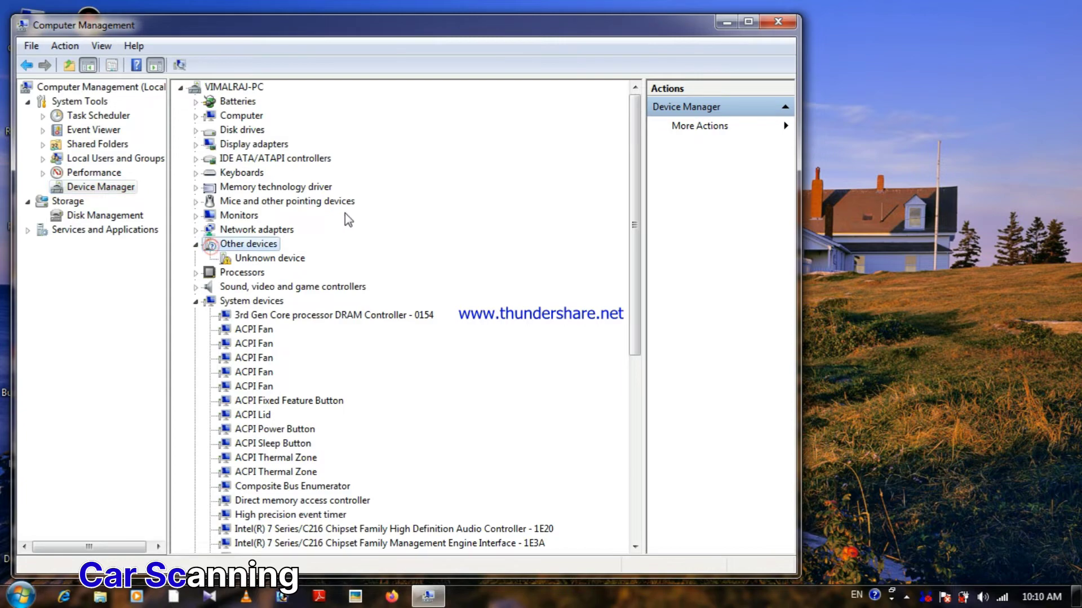
{"action": "left_click", "coordinate": [637, 506]}
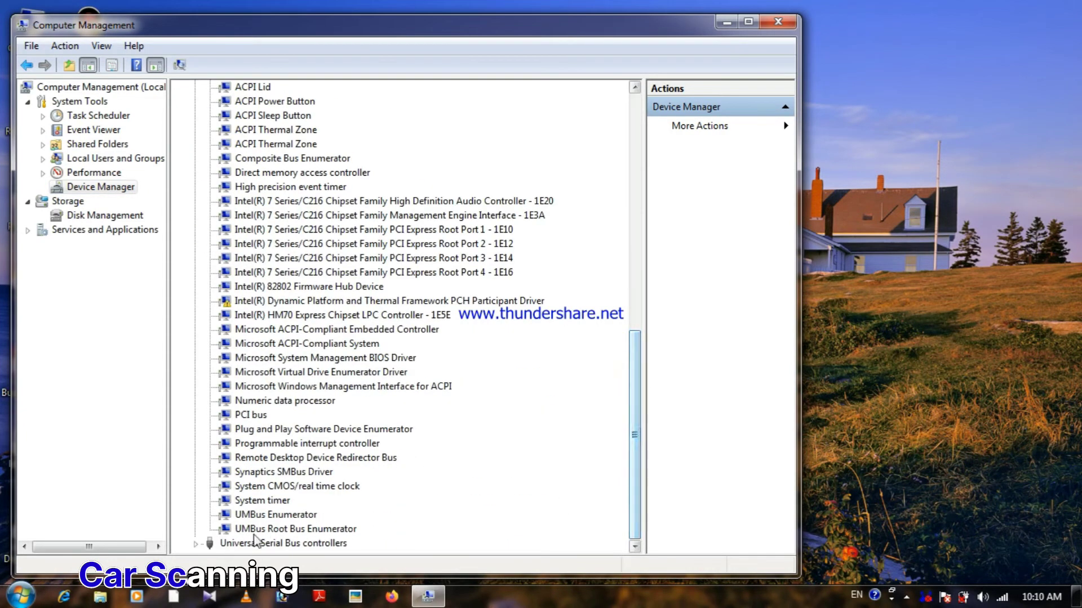
{"action": "left_click", "coordinate": [196, 546]}
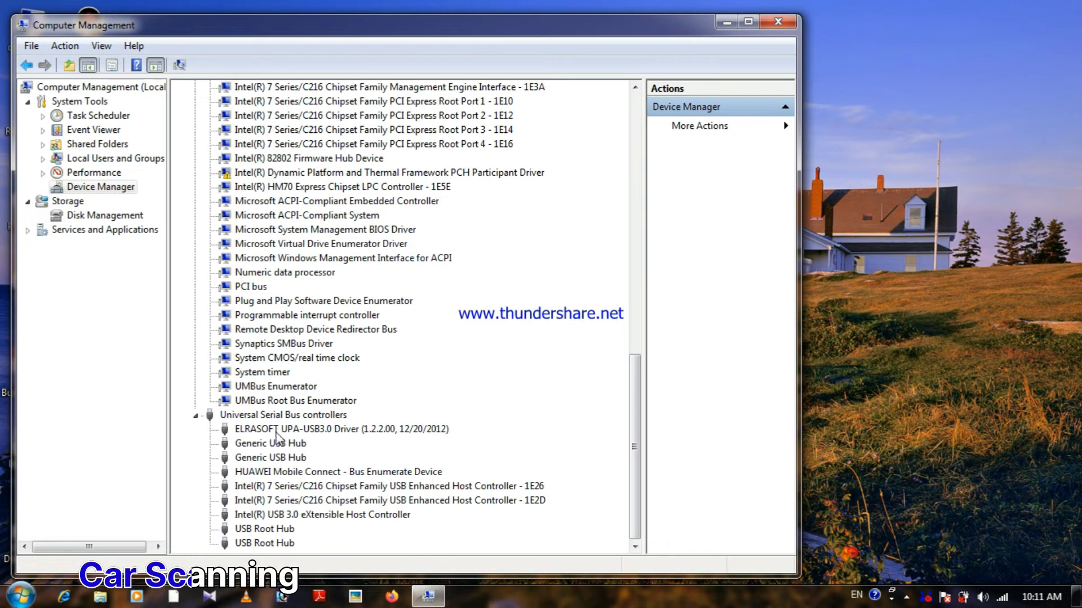
Start updating the ELRASOFT UPA-USB3.0 driver, choosing to browse the computer for driver software.
{"action": "left_click", "coordinate": [320, 434]}
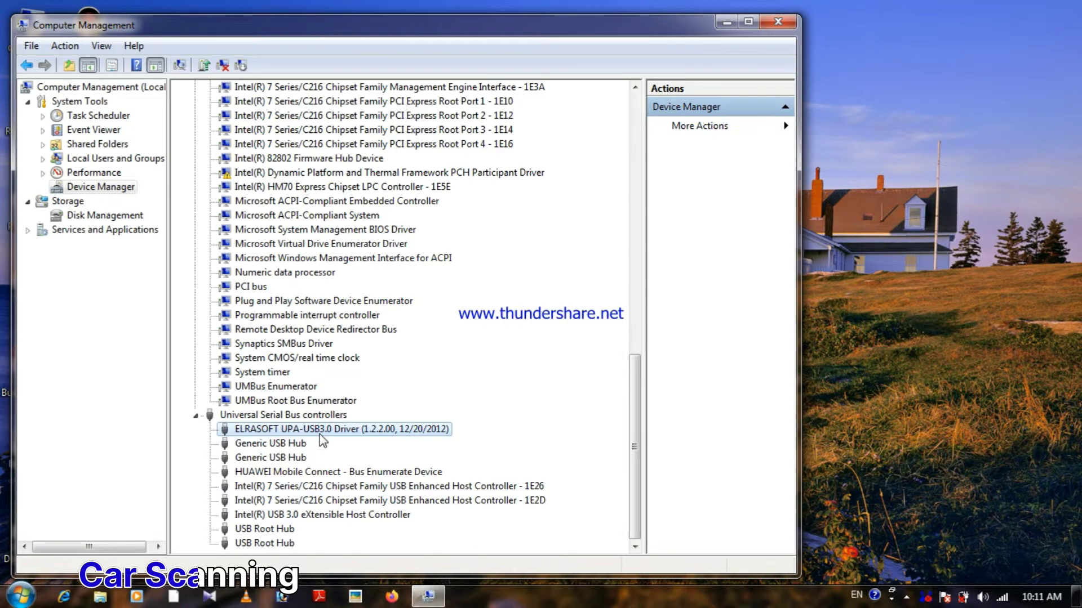
{"action": "right_click", "coordinate": [319, 434]}
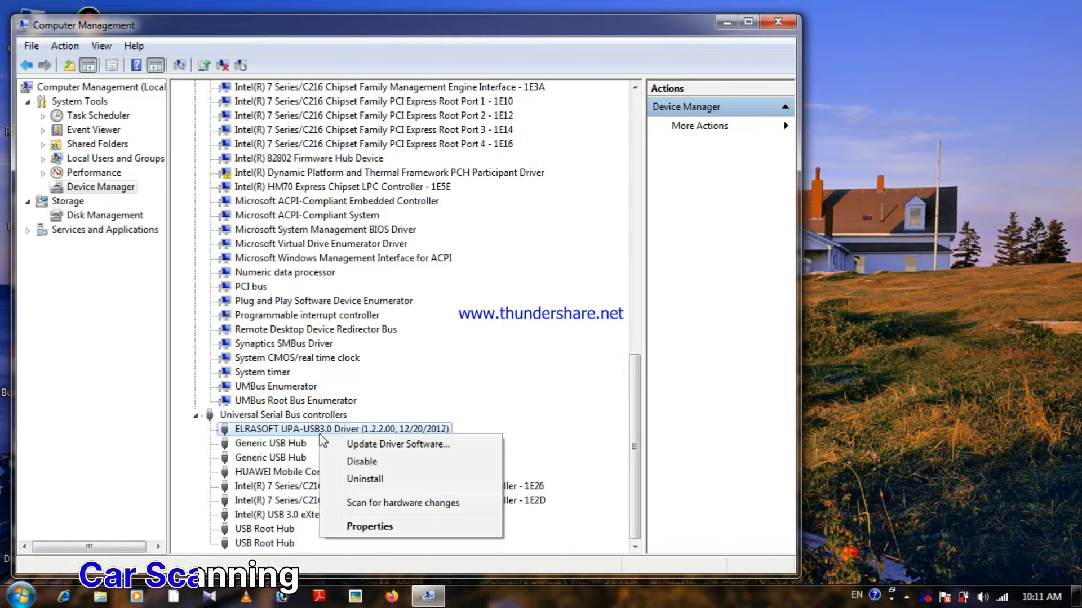
{"action": "left_click", "coordinate": [373, 448]}
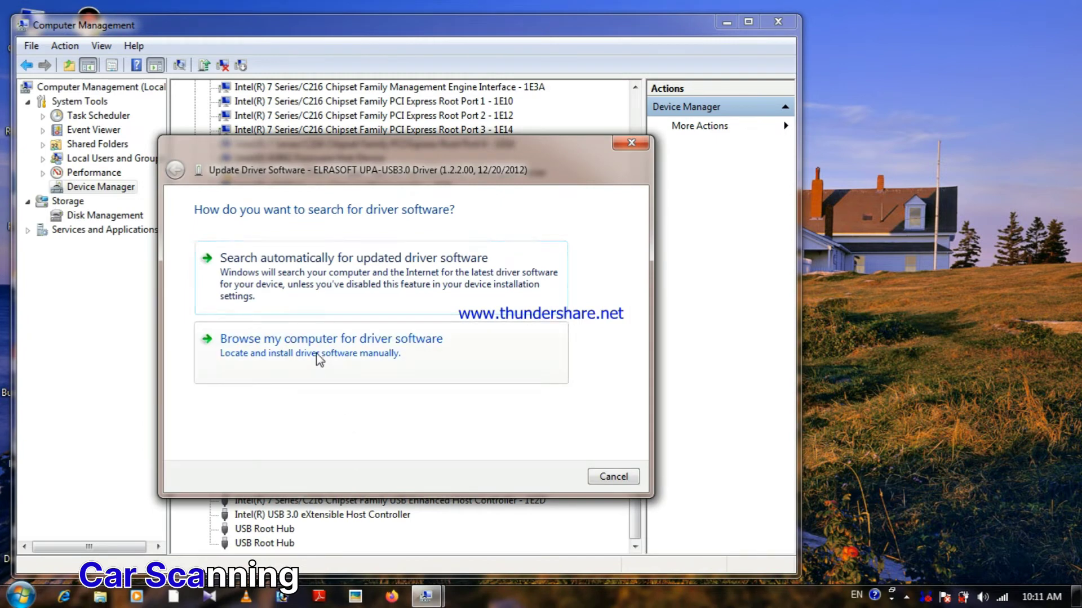
{"action": "left_click", "coordinate": [320, 359]}
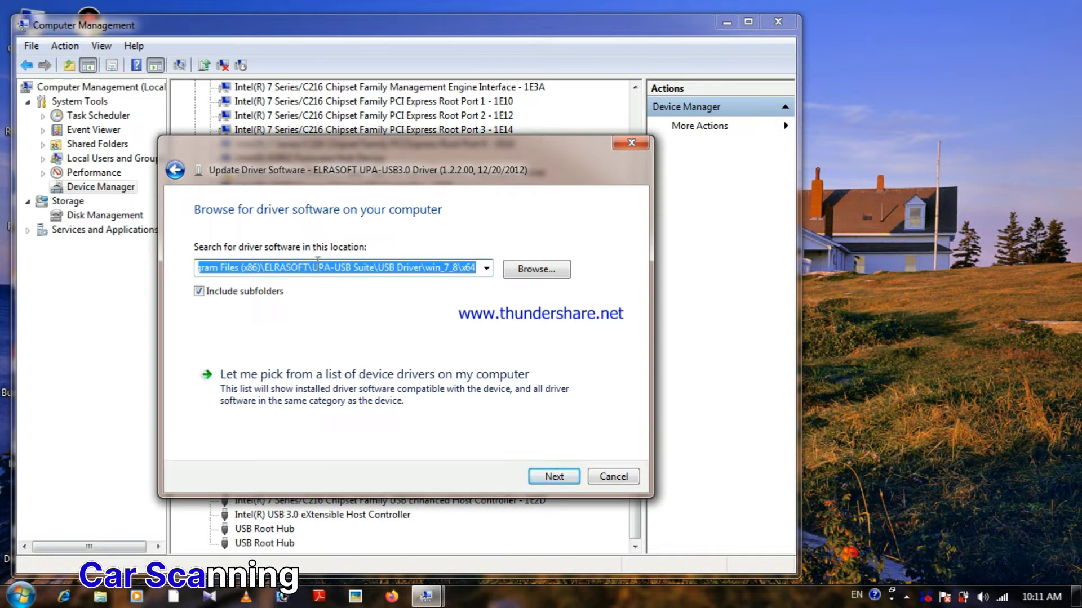
Open the folder browser for the driver location and select Local Disk (C:).
{"action": "left_click", "coordinate": [532, 275]}
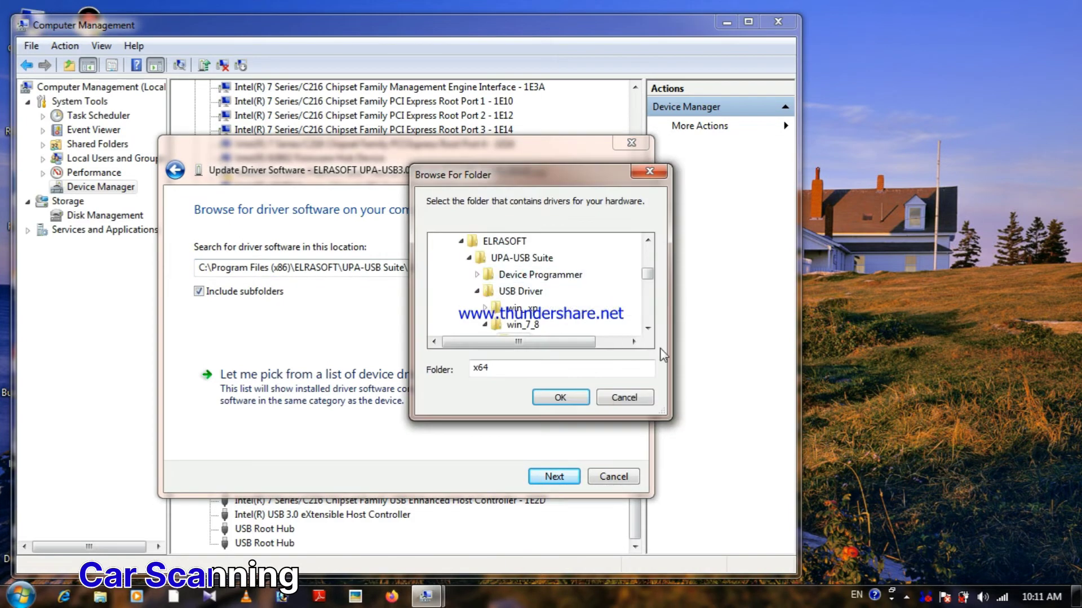
{"action": "scroll", "coordinate": [649, 242], "scroll_direction": "up", "scroll_amount": 3}
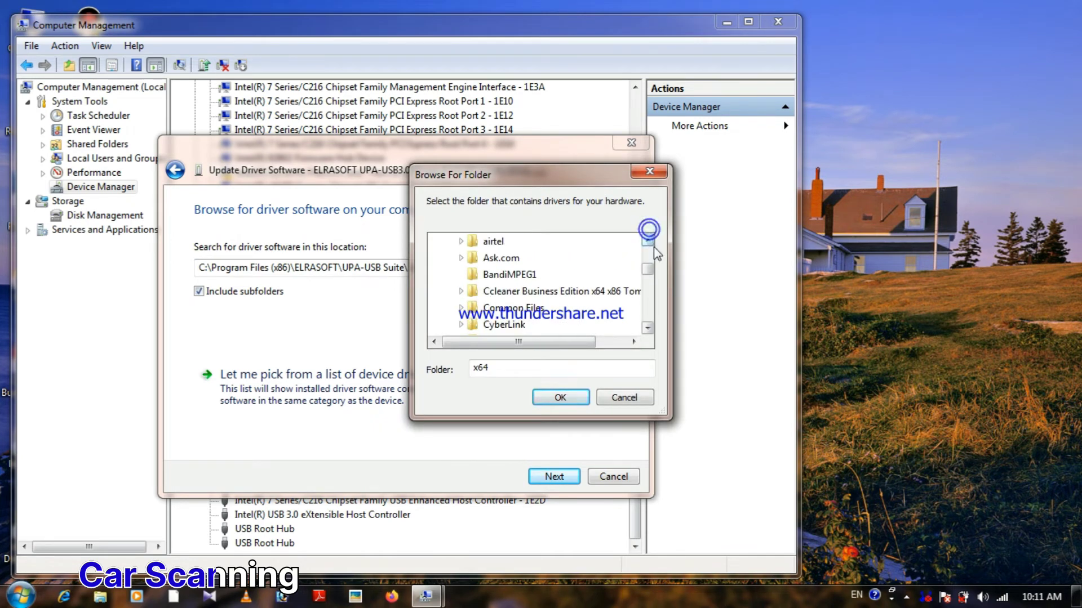
{"action": "scroll", "coordinate": [647, 241], "scroll_direction": "up", "scroll_amount": 3}
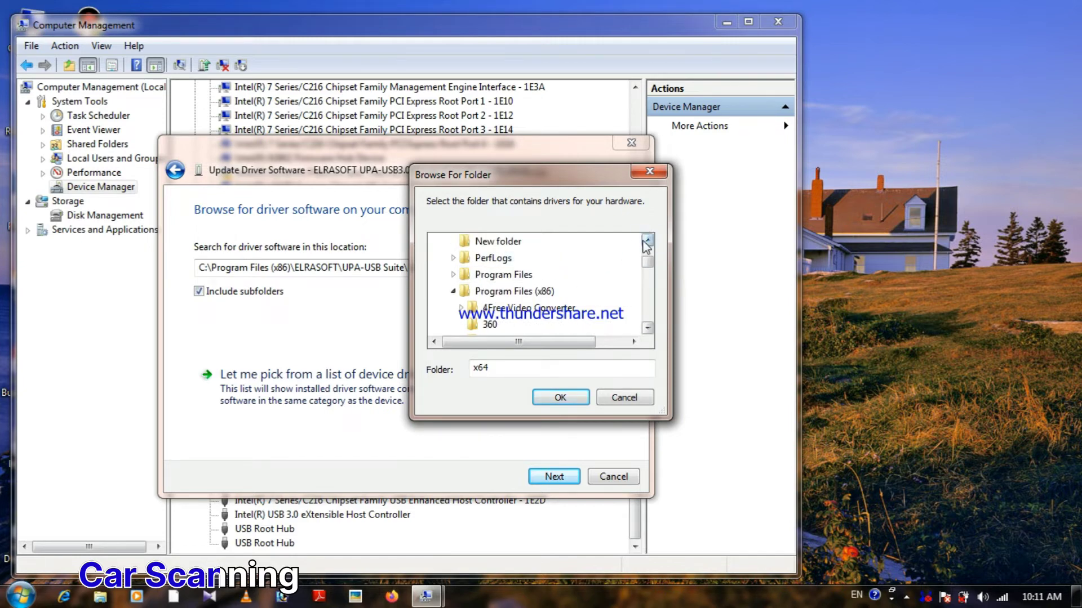
{"action": "scroll", "coordinate": [646, 244], "scroll_direction": "up", "scroll_amount": 2}
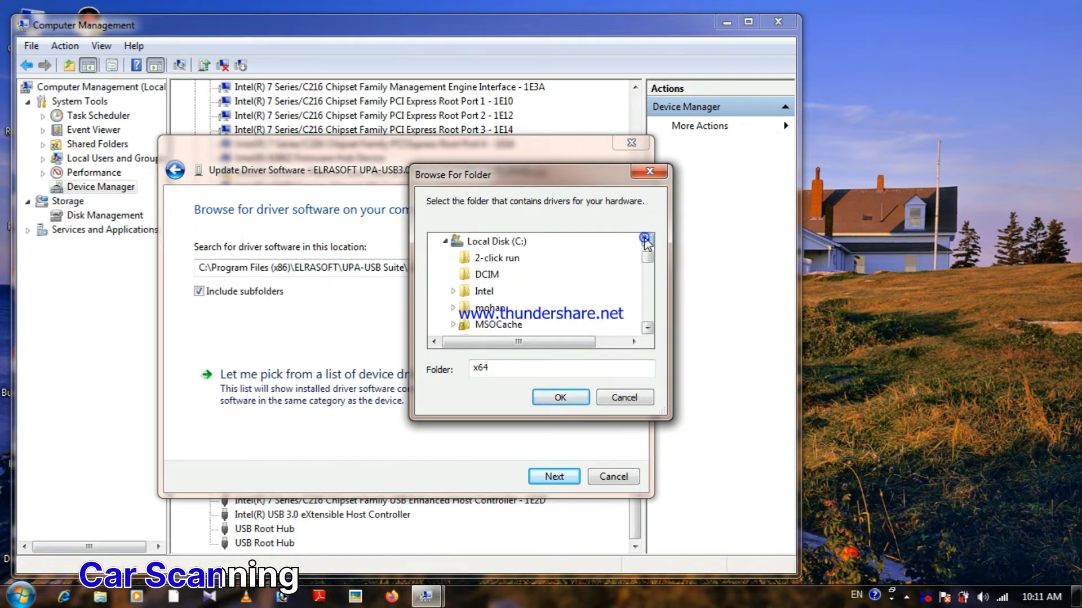
{"action": "left_click", "coordinate": [647, 240]}
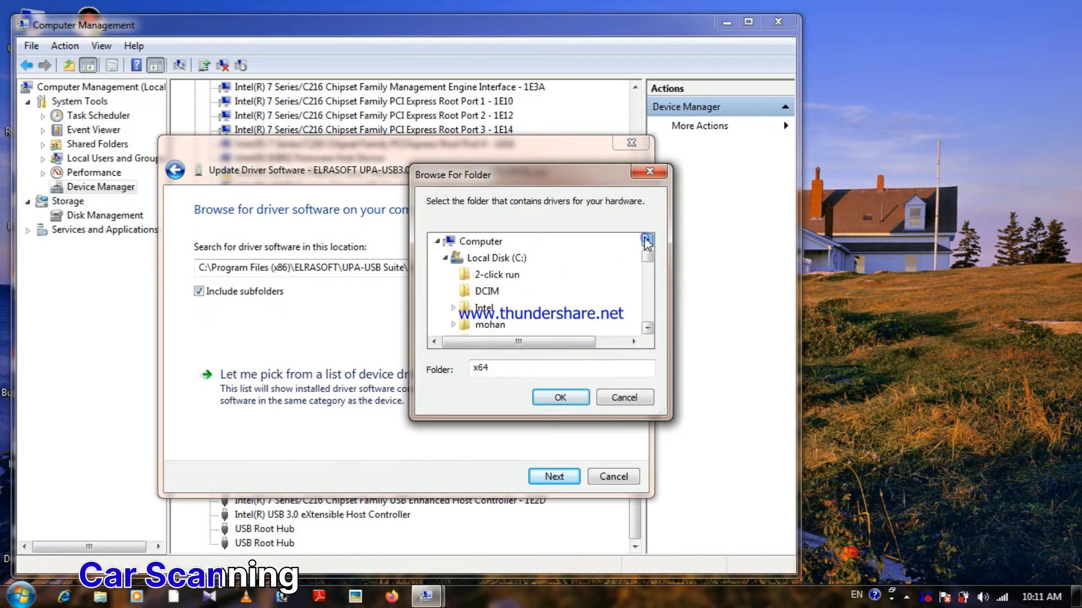
{"action": "left_click", "coordinate": [447, 258]}
{"action": "left_click", "coordinate": [446, 259]}
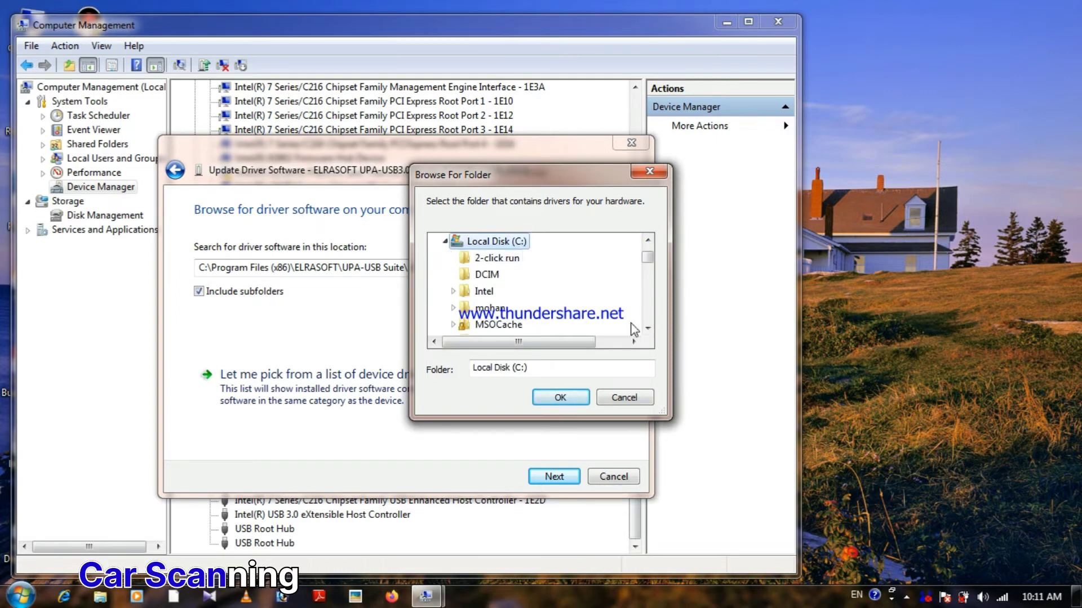
Set the driver location to the x64 folder in Program Files (x86)\ELRASOFT\UPA-USB Suite\USB Driver\win_7_8.
{"action": "left_click", "coordinate": [647, 328]}
{"action": "left_click", "coordinate": [647, 328]}
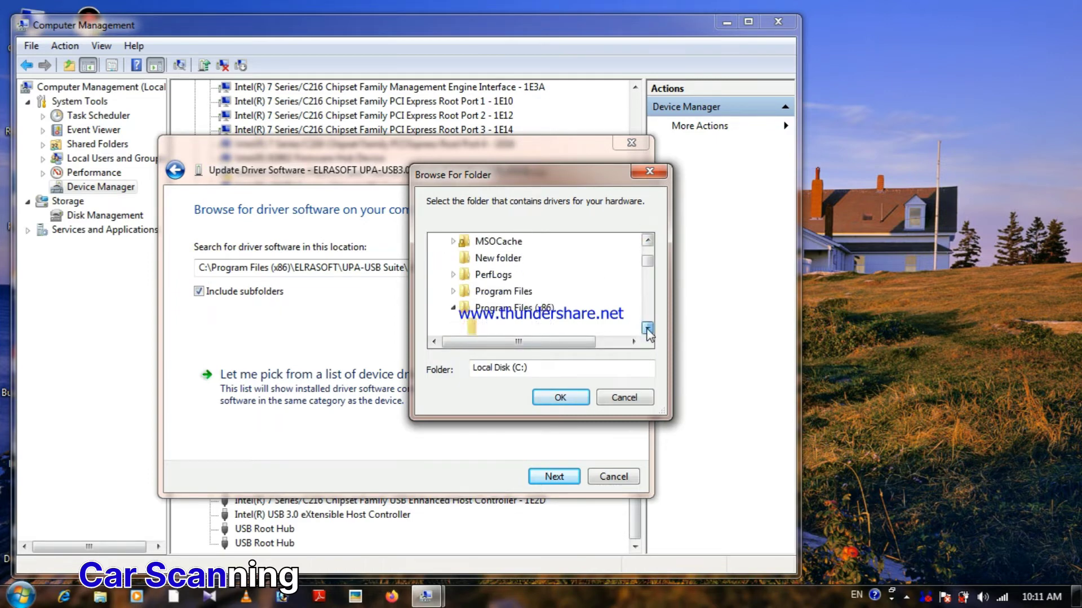
{"action": "left_click", "coordinate": [647, 329]}
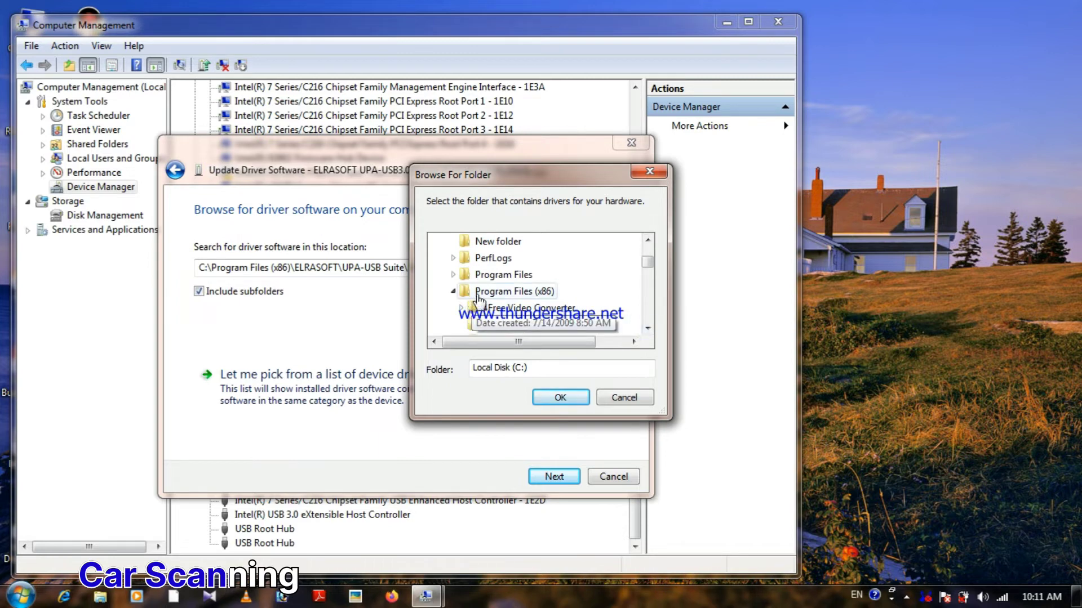
{"action": "left_click", "coordinate": [650, 331]}
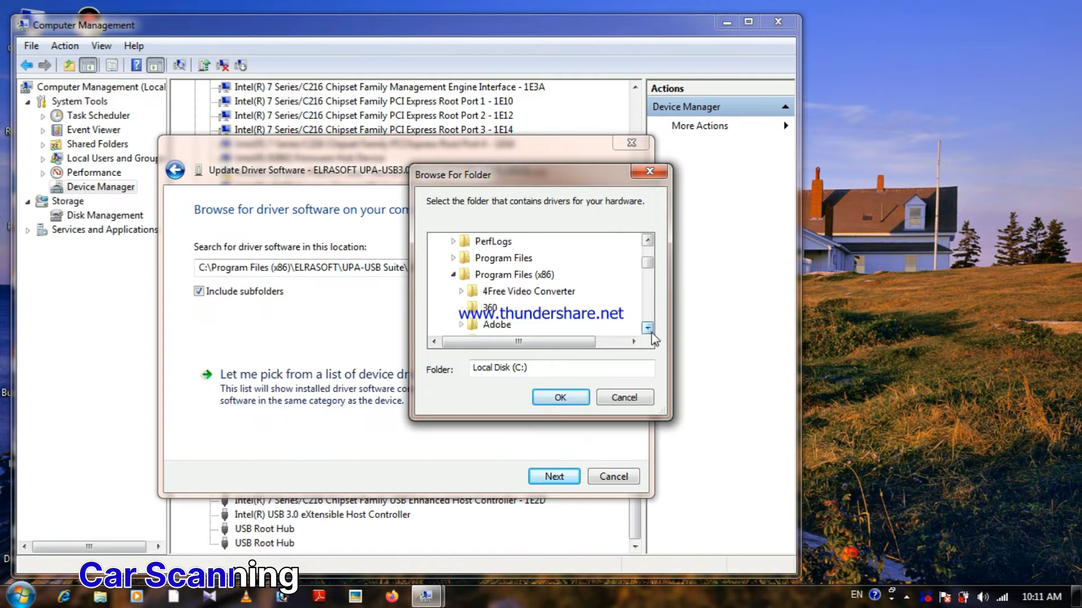
{"action": "left_click", "coordinate": [649, 329]}
{"action": "left_click", "coordinate": [649, 330]}
{"action": "left_click", "coordinate": [647, 329]}
{"action": "left_click", "coordinate": [647, 328]}
{"action": "left_click", "coordinate": [647, 328]}
{"action": "left_click", "coordinate": [647, 328]}
{"action": "left_click", "coordinate": [646, 328]}
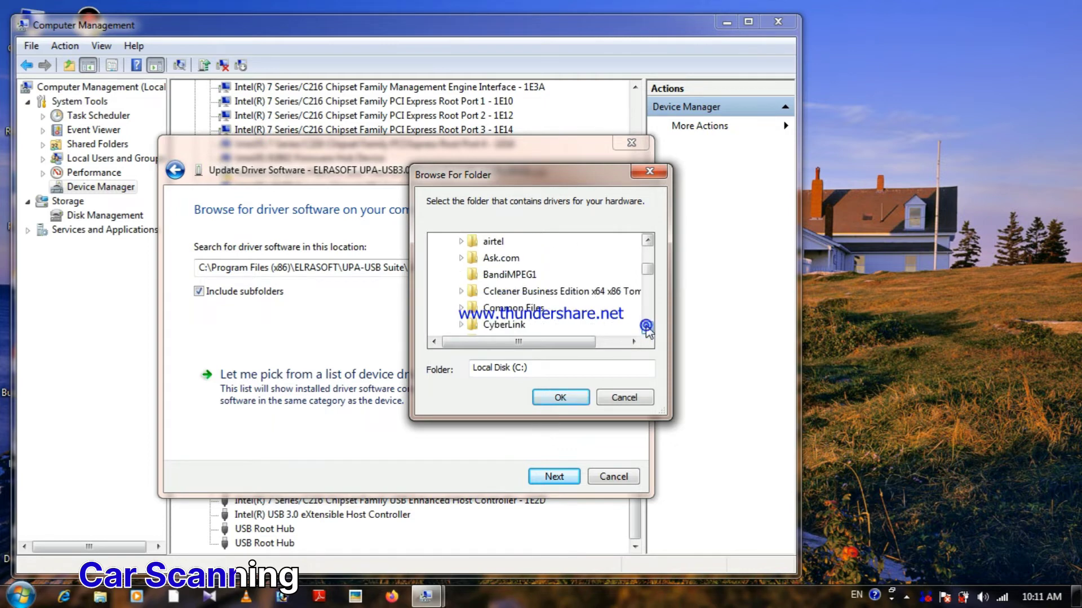
{"action": "left_click", "coordinate": [647, 328]}
{"action": "left_click", "coordinate": [646, 328]}
{"action": "left_click", "coordinate": [646, 329]}
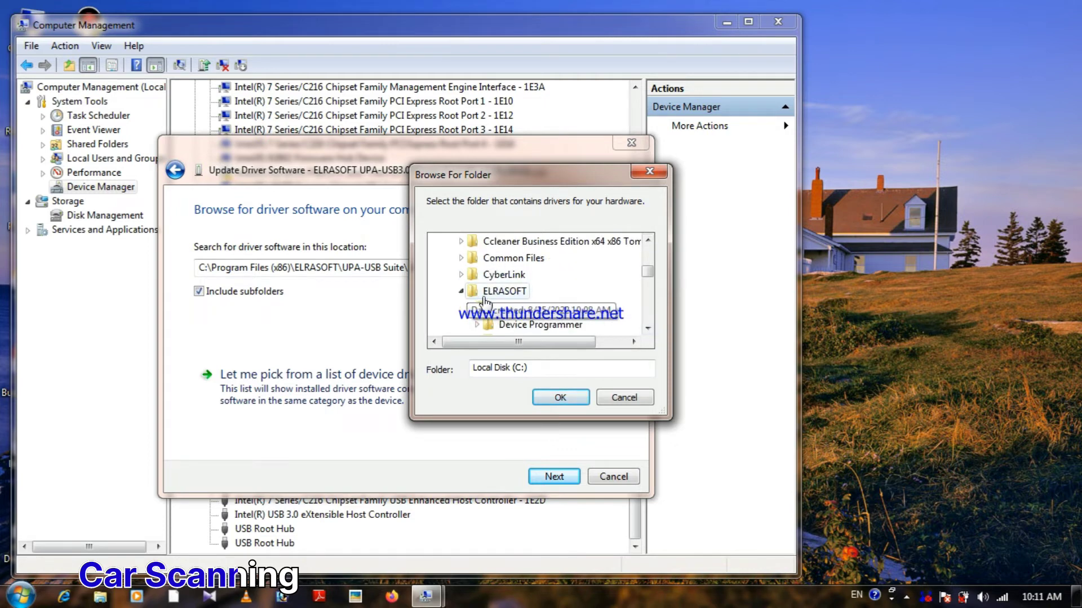
{"action": "left_click", "coordinate": [648, 328]}
{"action": "left_click", "coordinate": [647, 329]}
{"action": "left_click", "coordinate": [647, 328]}
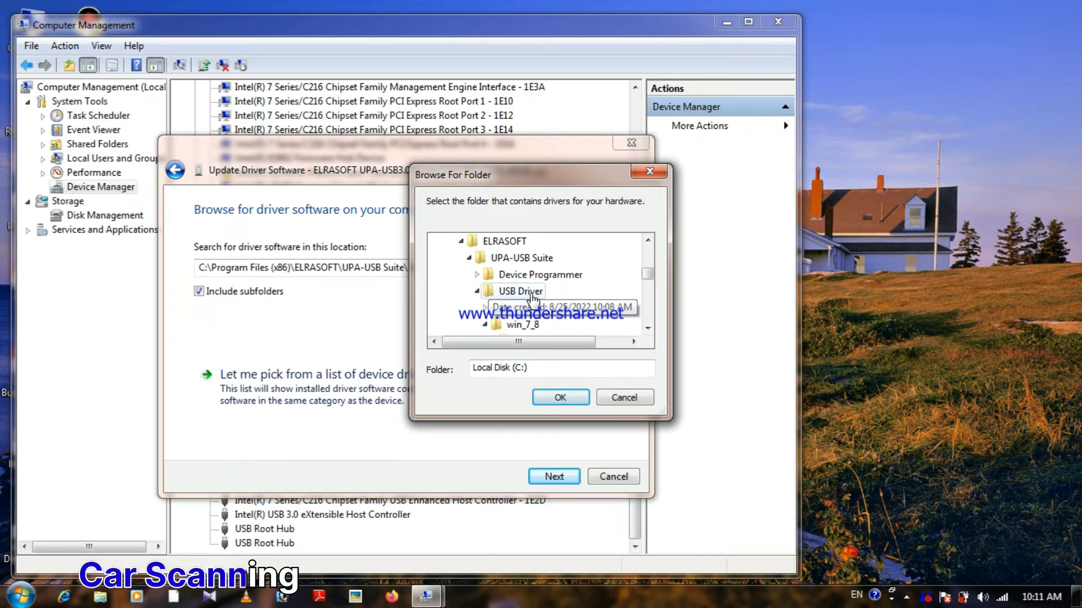
{"action": "left_click", "coordinate": [648, 329]}
{"action": "left_click", "coordinate": [647, 328]}
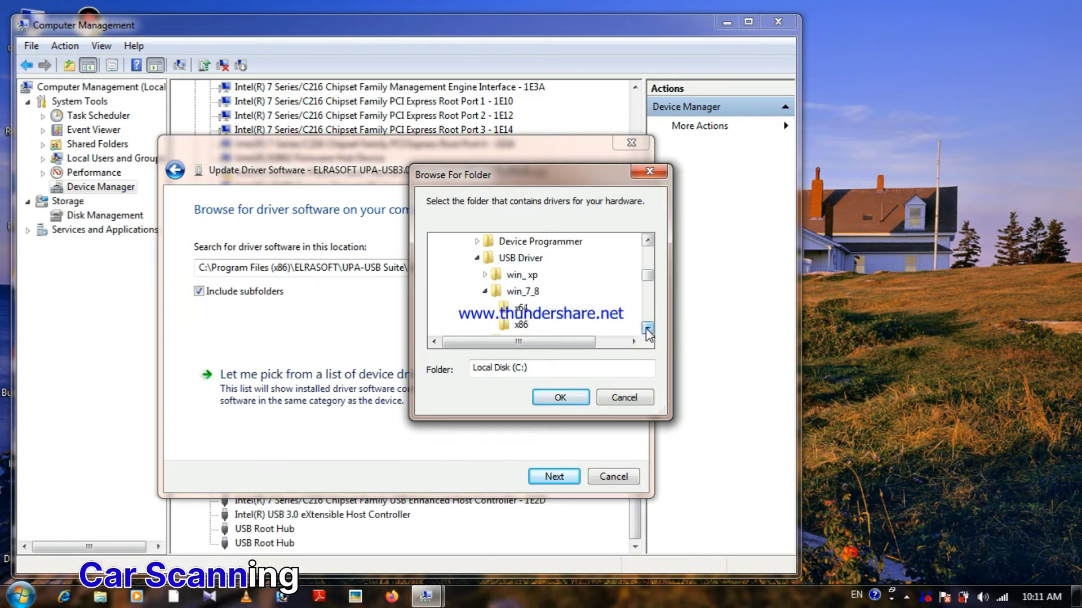
{"action": "left_click", "coordinate": [648, 329]}
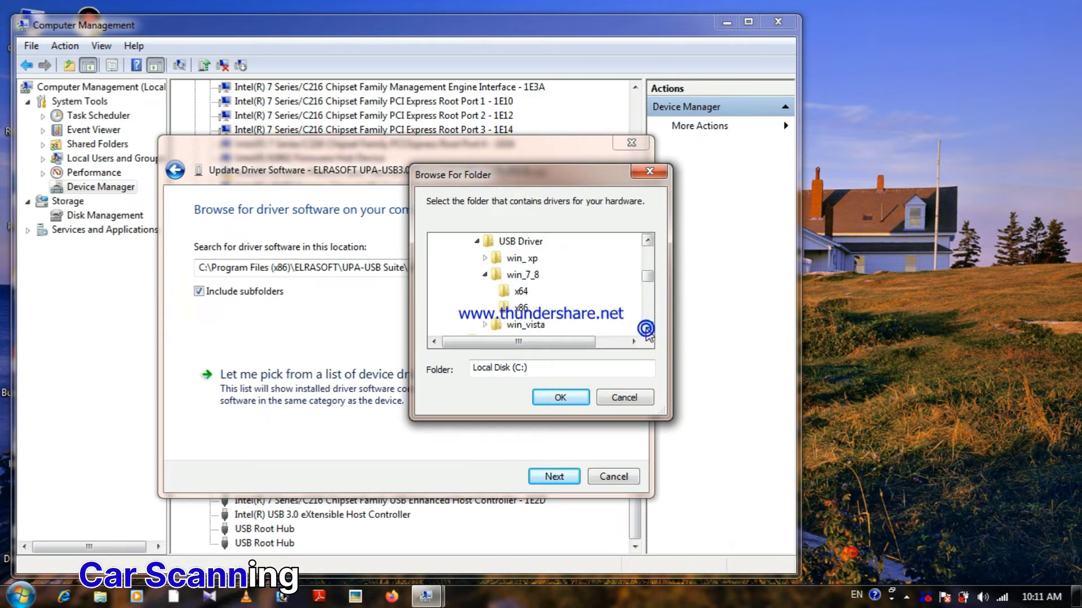
{"action": "left_click", "coordinate": [521, 292]}
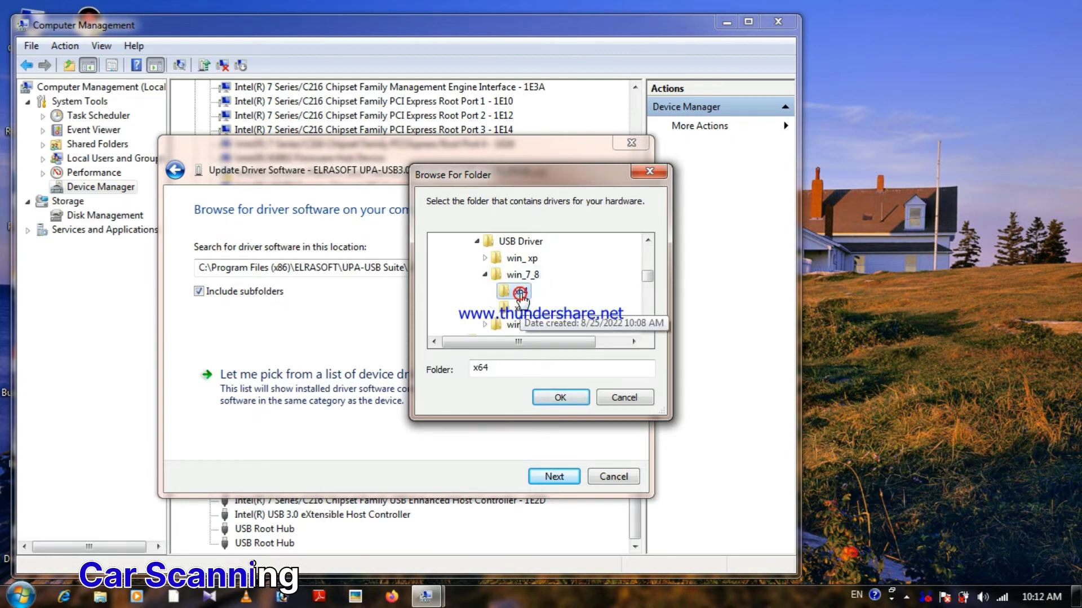
{"action": "left_click", "coordinate": [577, 397]}
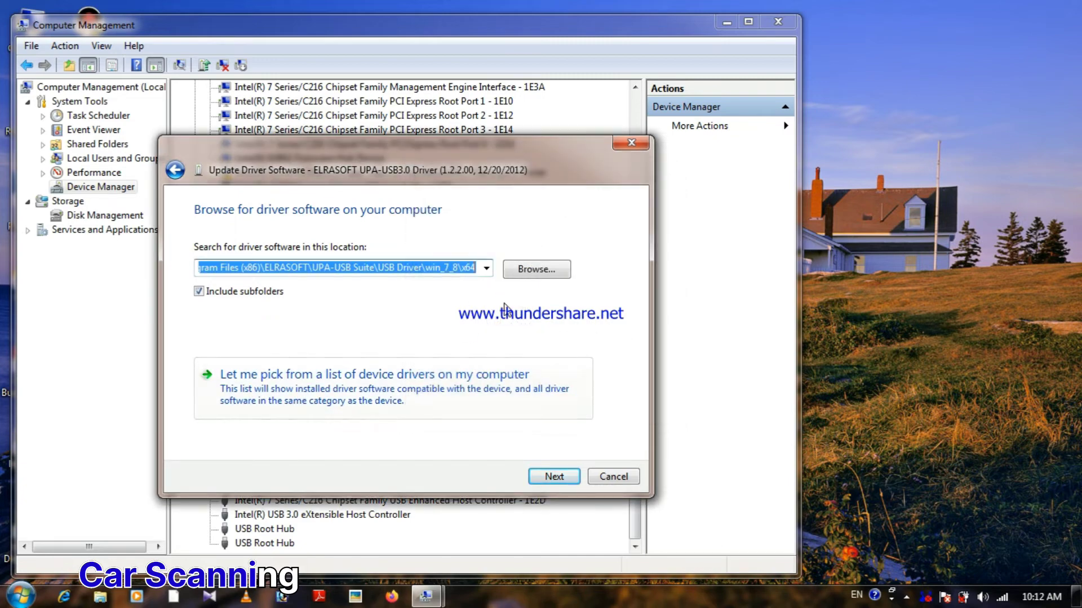
Run the driver update from the chosen folder, then close the update wizard and Computer Management.
{"action": "left_click", "coordinate": [552, 477]}
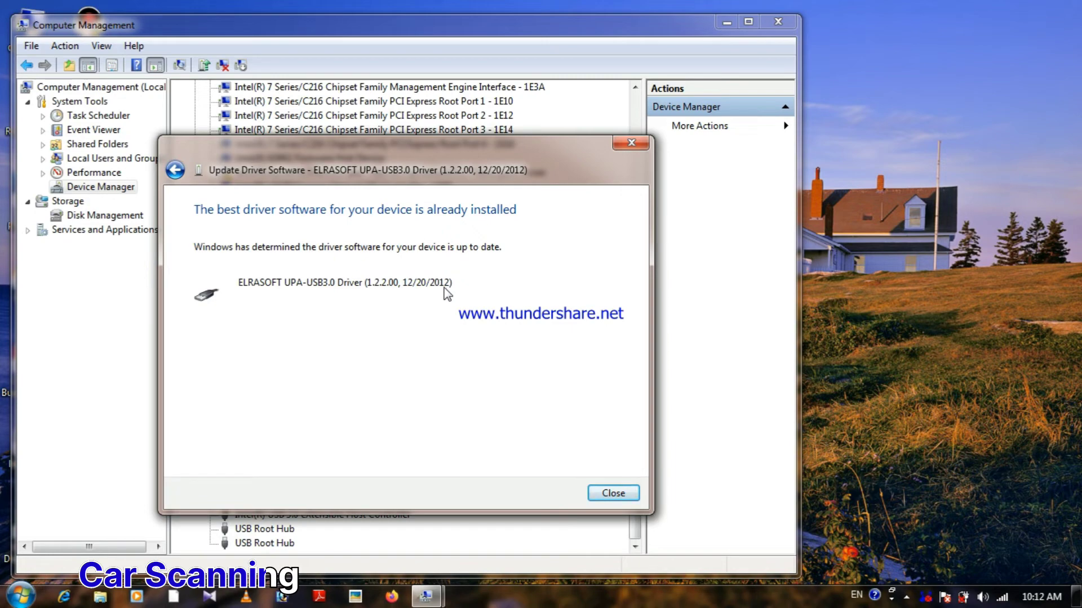
{"action": "left_click", "coordinate": [624, 495]}
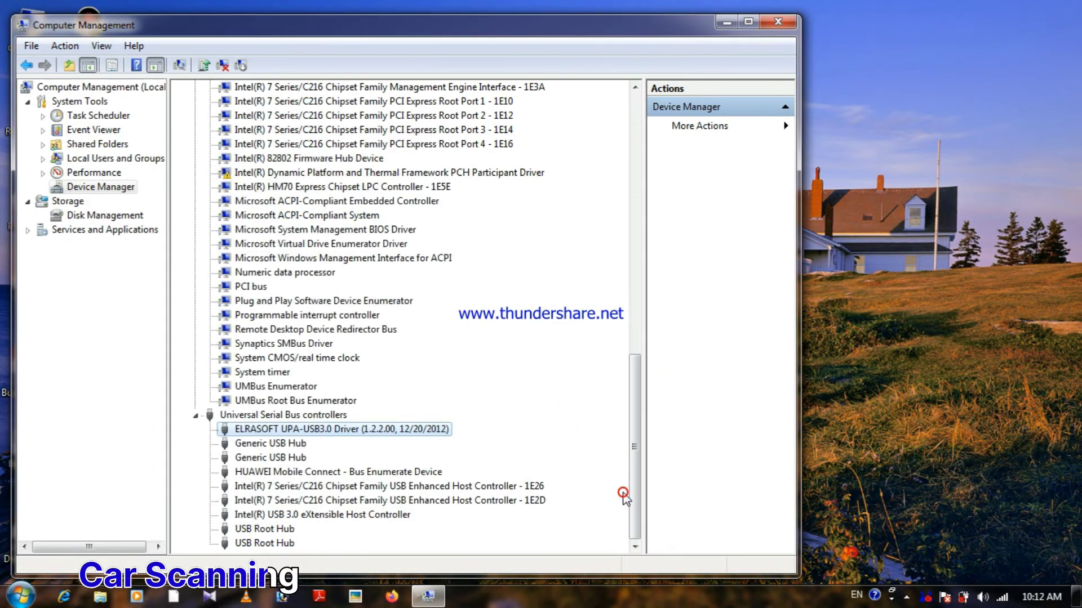
{"action": "left_click", "coordinate": [770, 25]}
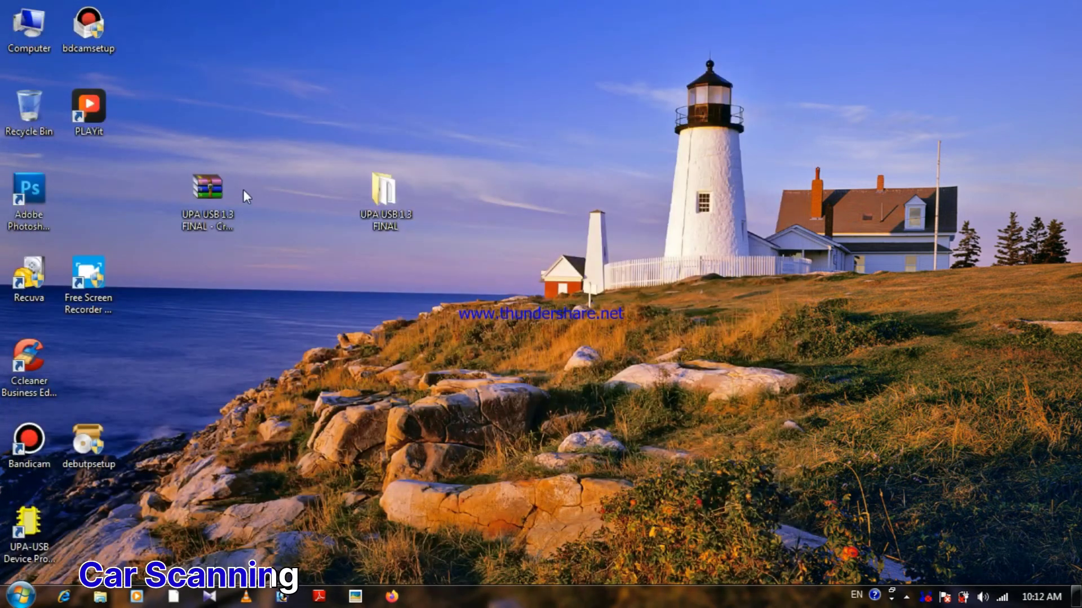
Launch the UPA-USB Device Programmer from the desktop, check its messages for the connected programmer, and close it.
{"action": "double_click", "coordinate": [39, 526]}
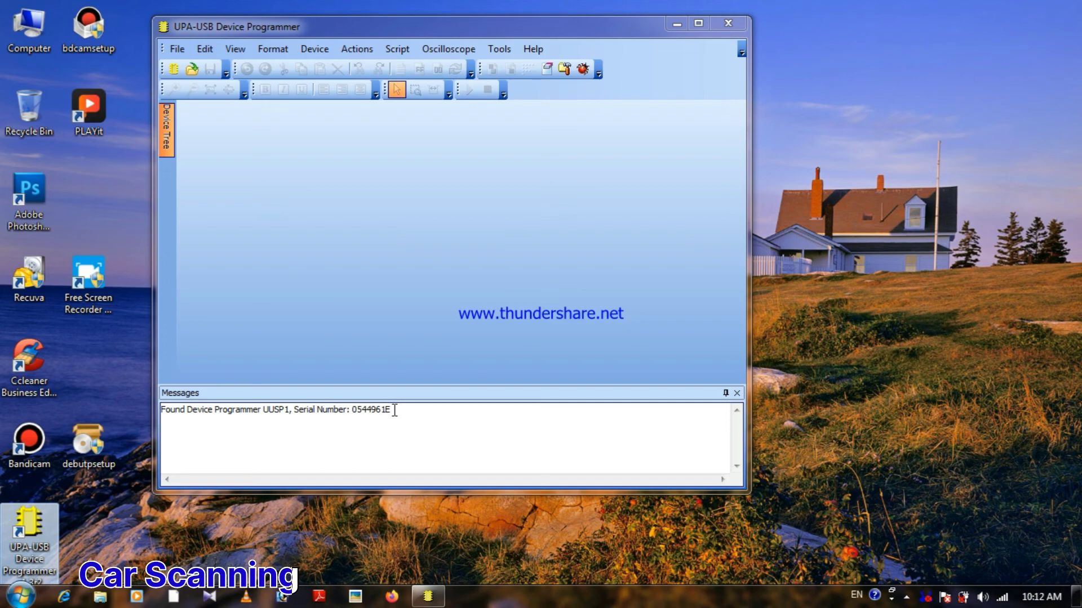
{"action": "left_click", "coordinate": [727, 27]}
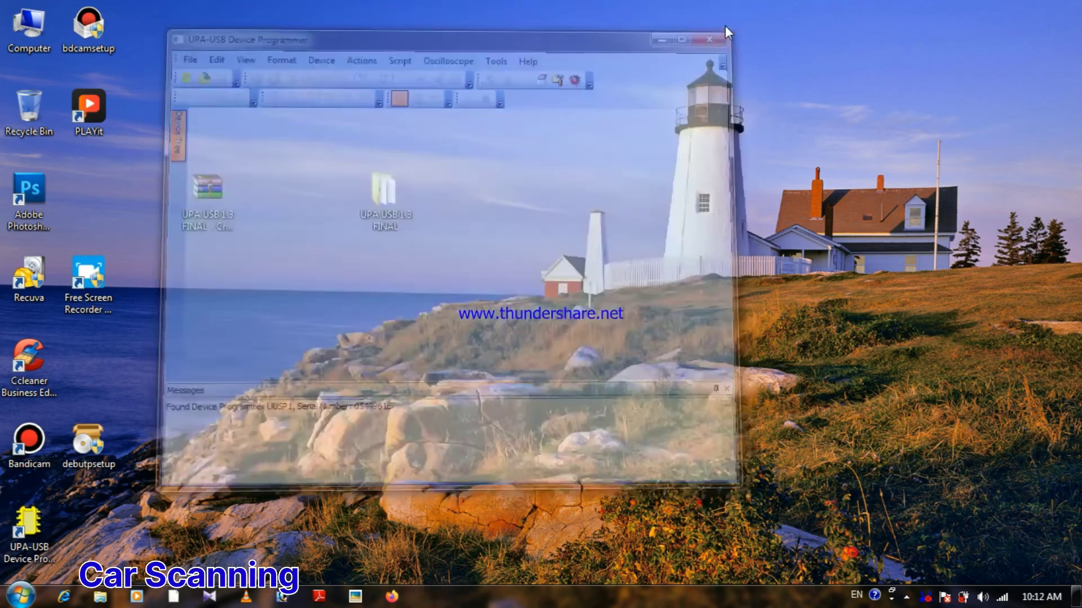